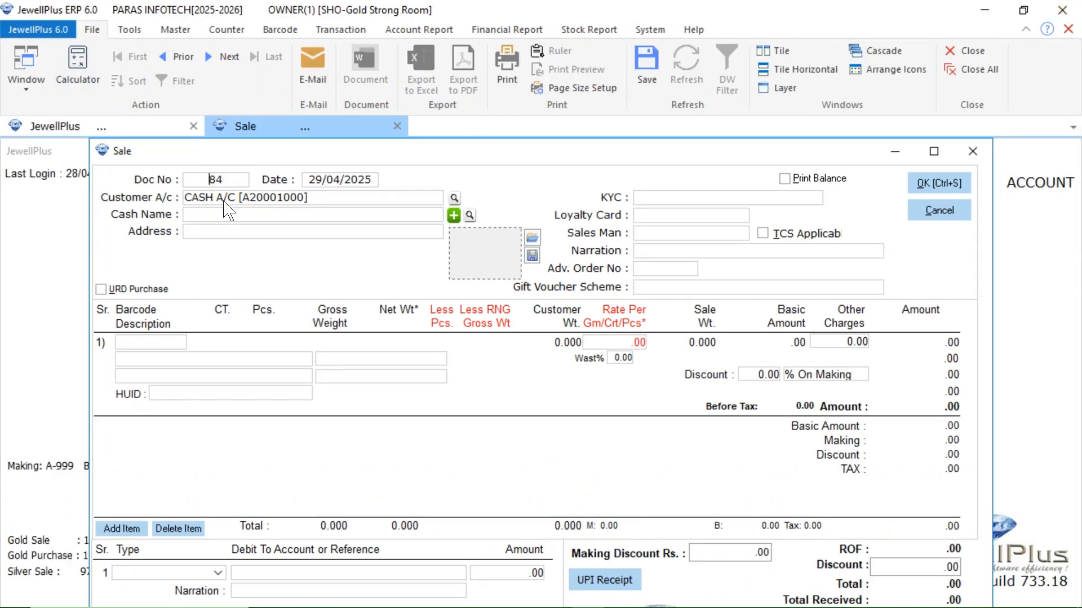
# Step: Set the sale's customer account to the customer's name and pick the matching cash customer record
pyautogui.click(192, 200)
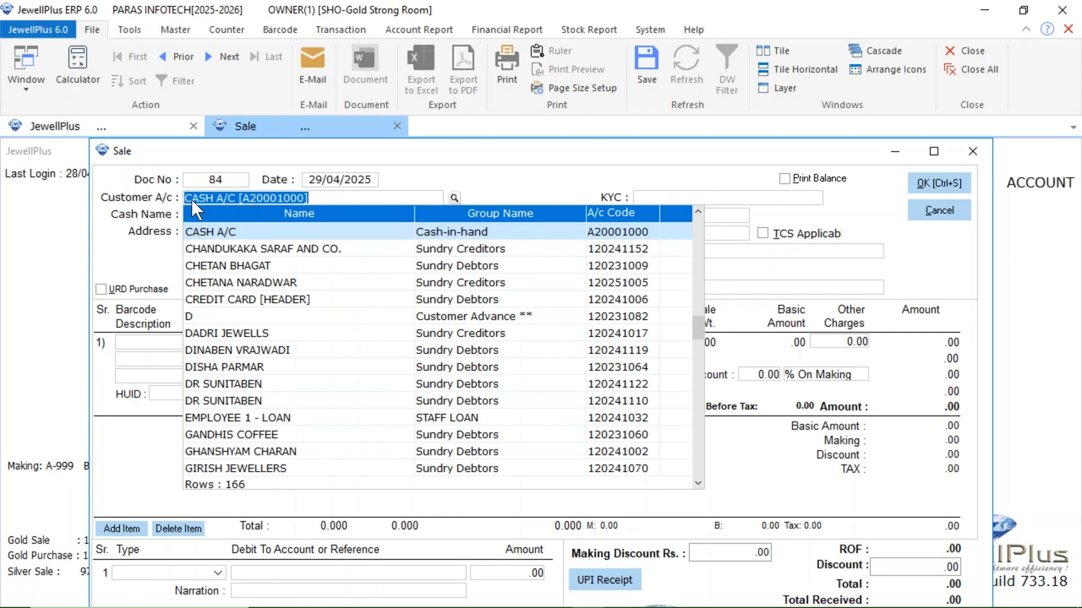
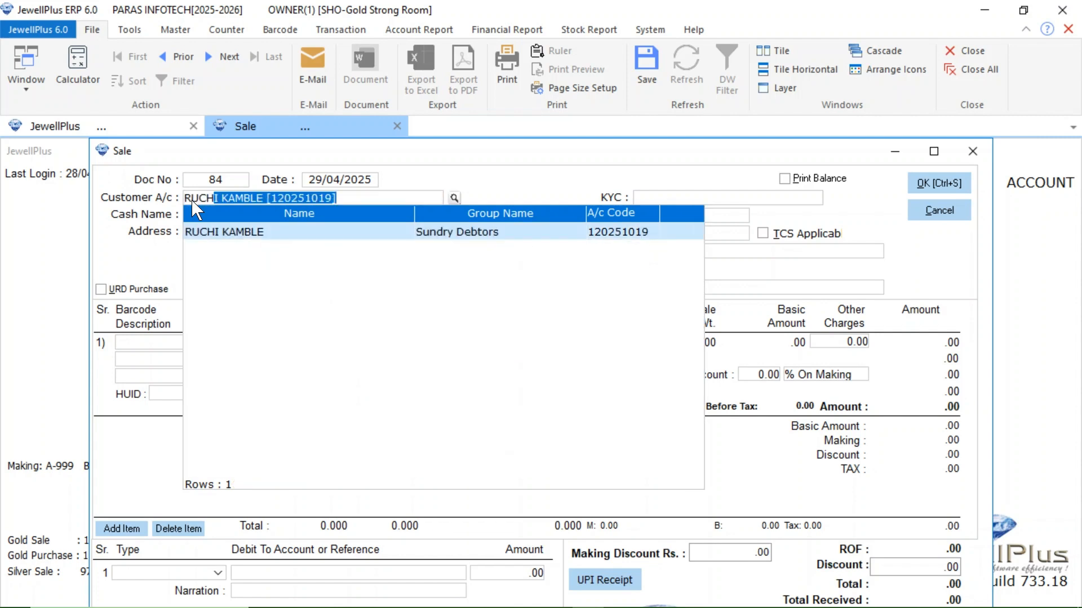
pyautogui.press('Return')
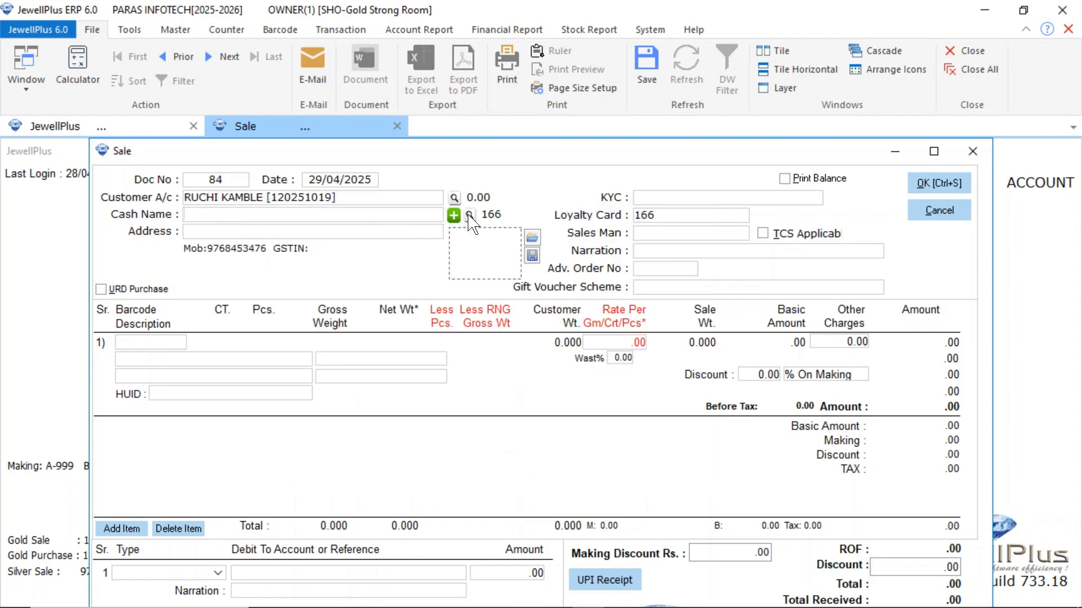
pyautogui.click(452, 211)
pyautogui.write('ruchi')
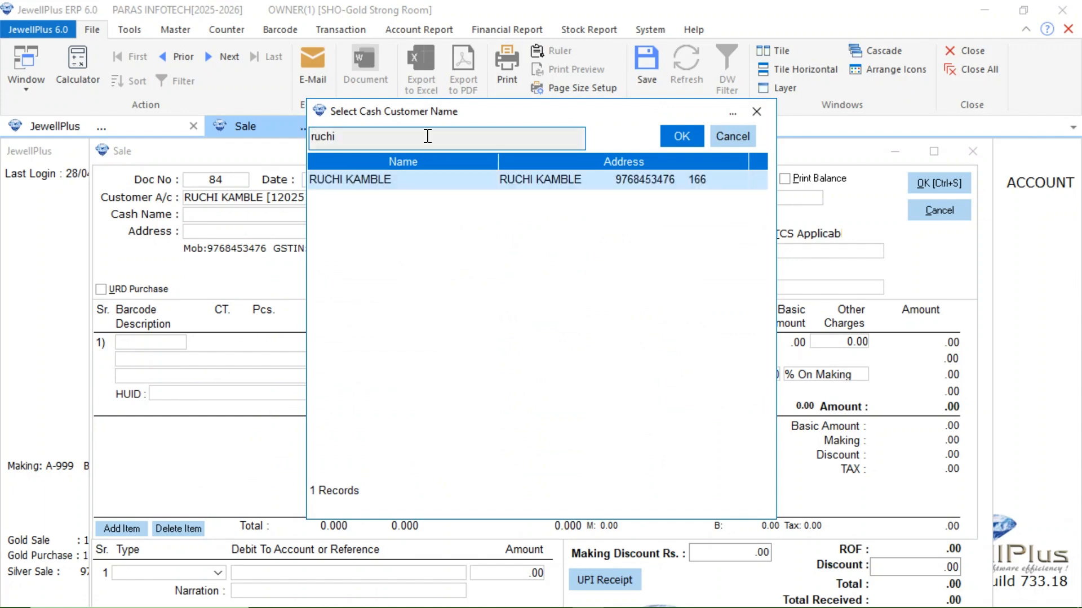
pyautogui.press('Return')
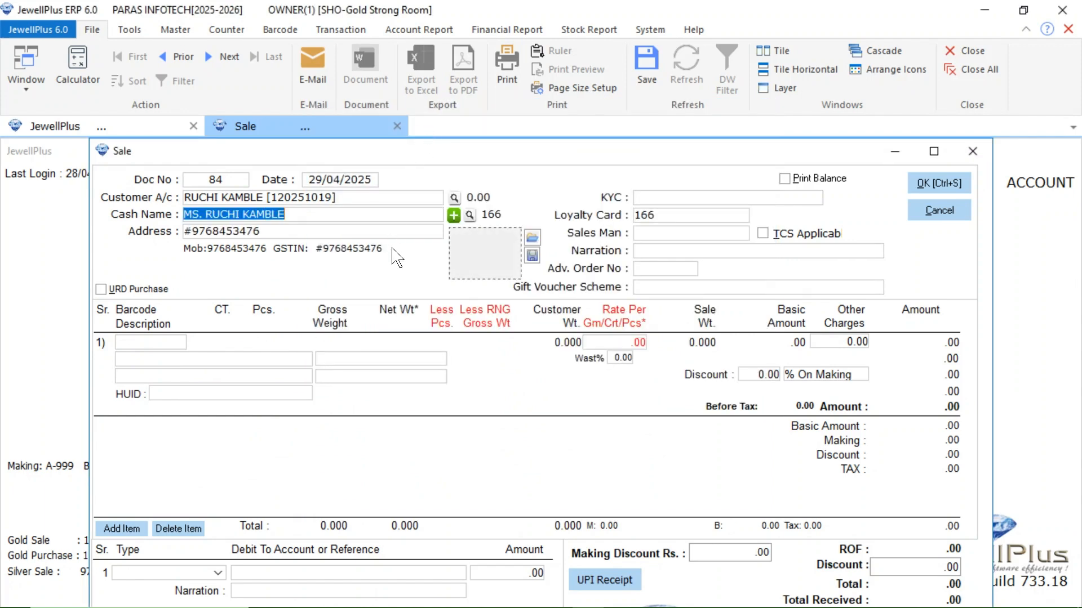
# Step: Enter the gold item MANI on the first sale line with 22K as its caret
pyautogui.click(140, 362)
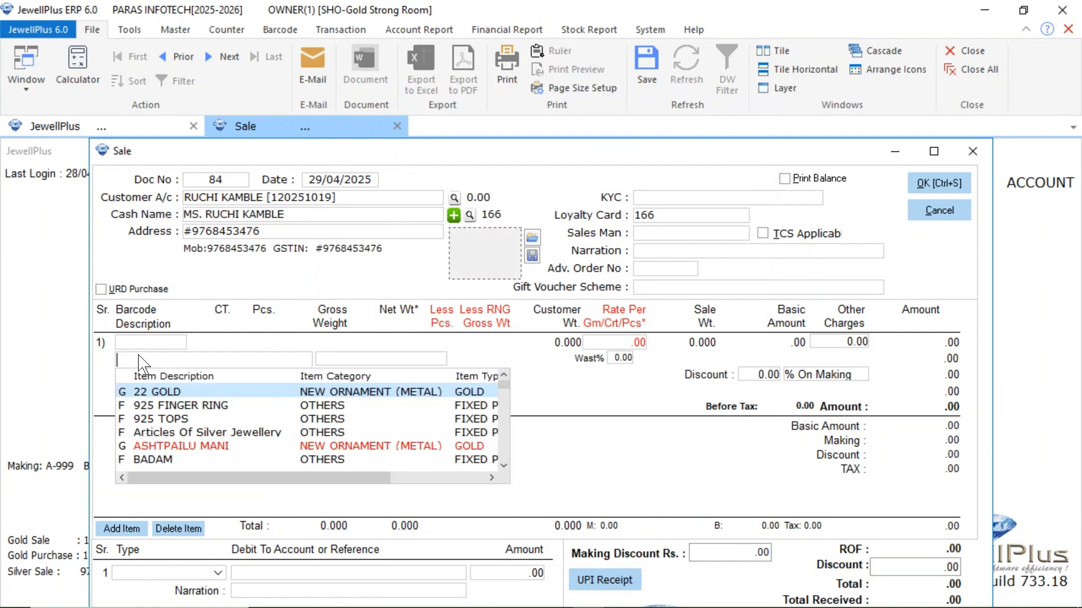
pyautogui.write('MANI [G')
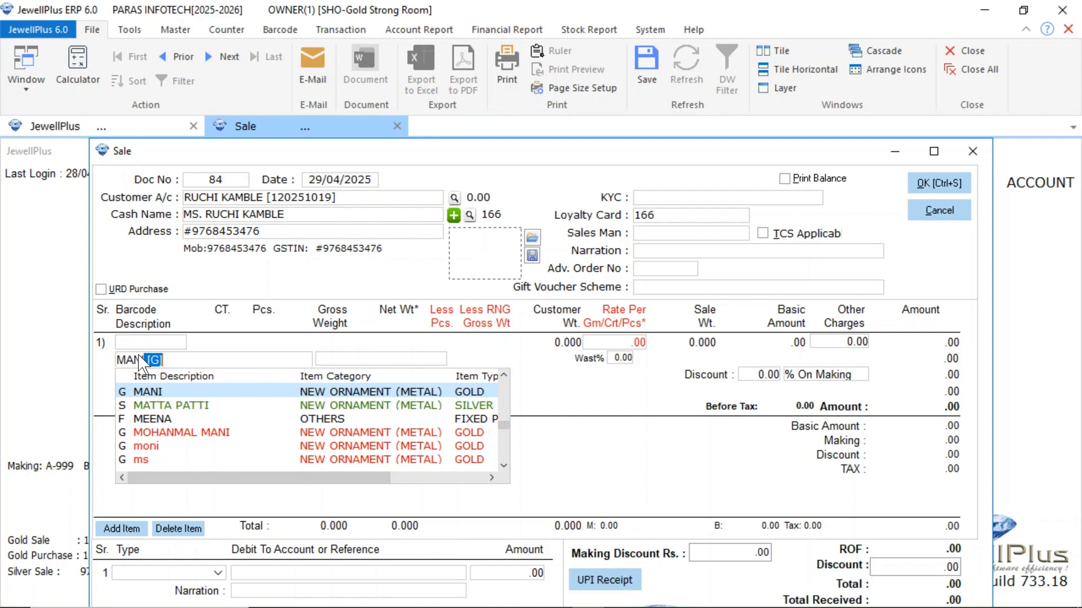
pyautogui.press('Return')
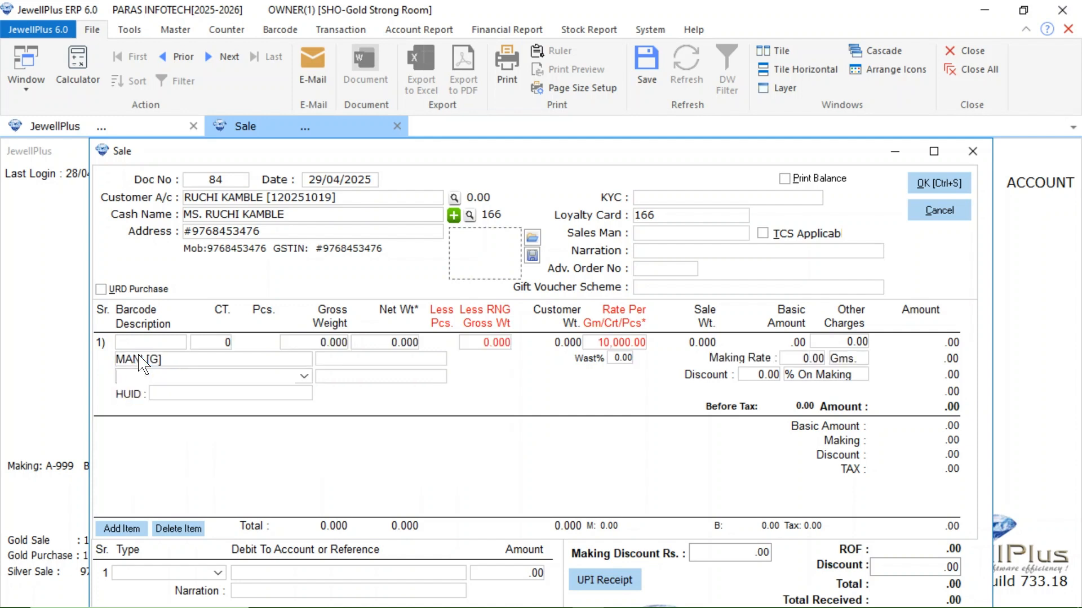
pyautogui.click(224, 345)
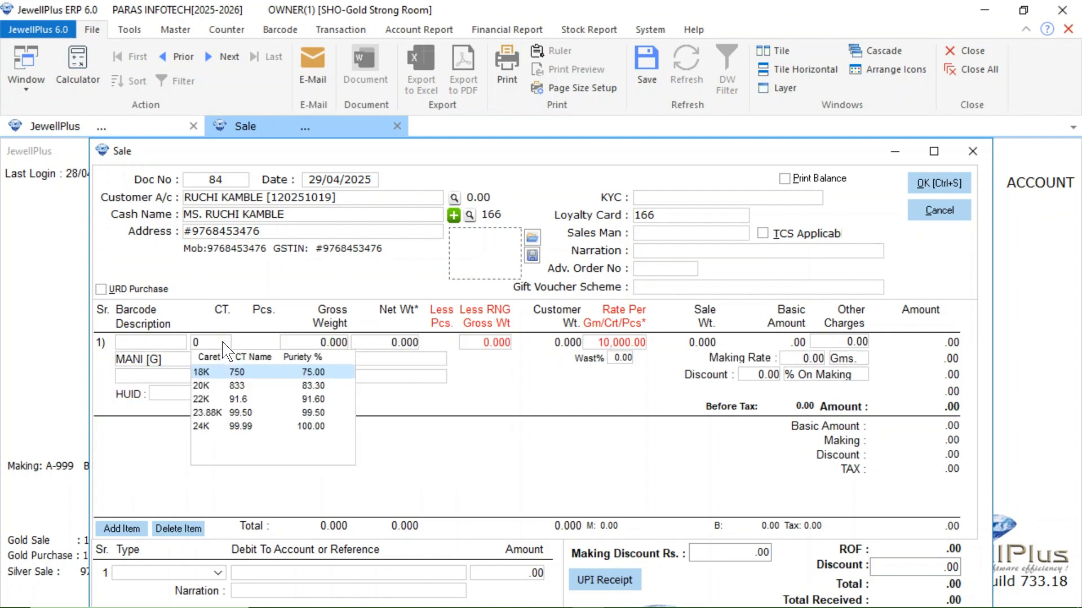
pyautogui.press('Down')
pyautogui.press('Down')
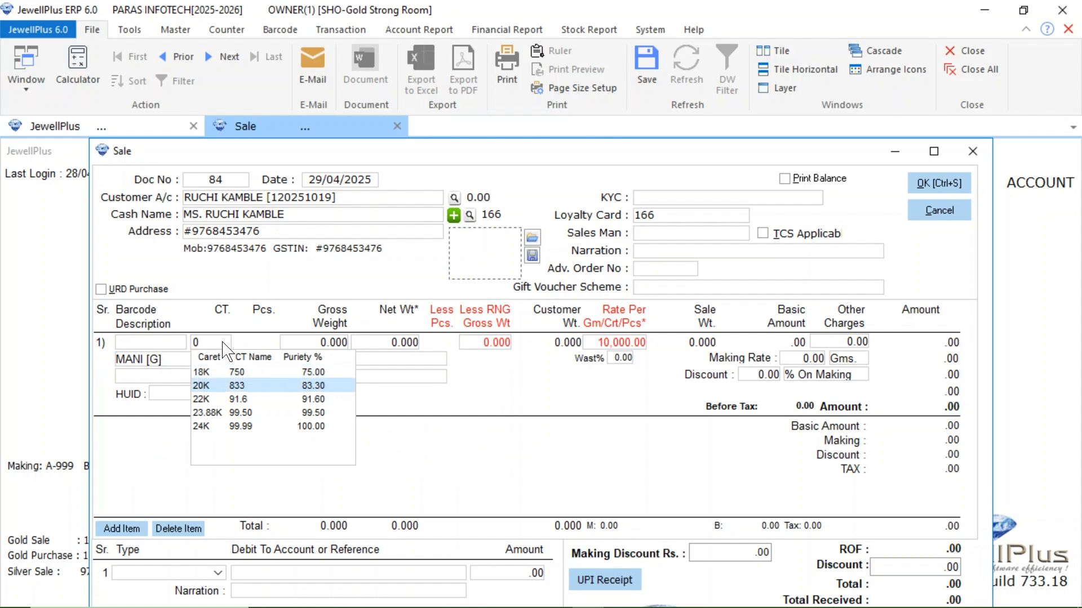
pyautogui.press('Return')
# Step: Set the MANI line's gross weight to 4.700 and its making rate to 350 per gram
pyautogui.write('4.7')
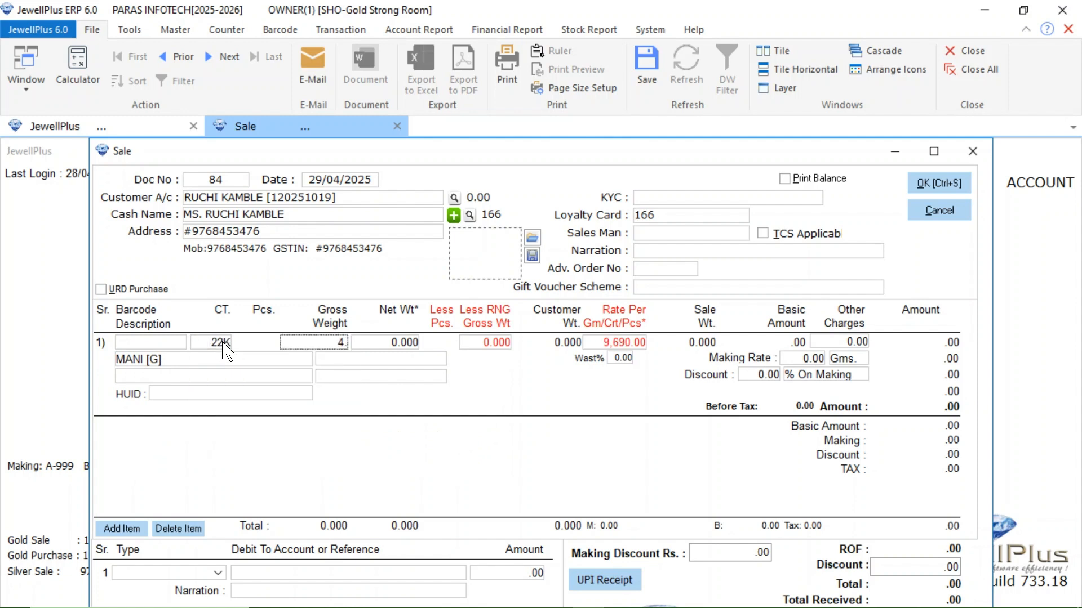
pyautogui.press('Return')
pyautogui.press('Return')
pyautogui.write('350')
pyautogui.press('Return')
pyautogui.press('Return')
pyautogui.press('Return')
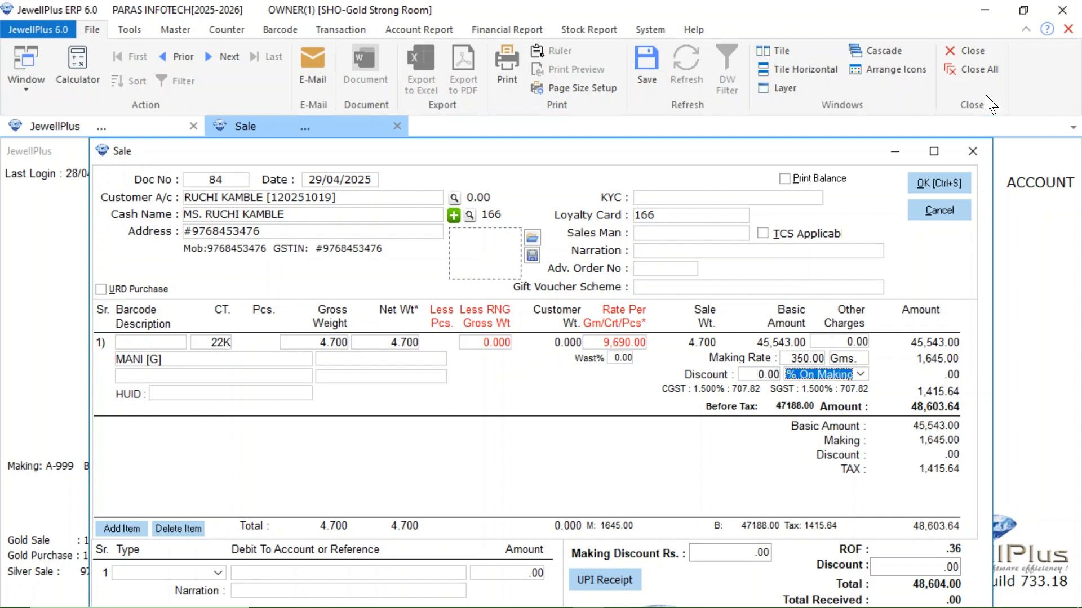
# Step: Collapse the ribbon to reveal the whole sale form and set the bill discount to 4
pyautogui.click(1025, 30)
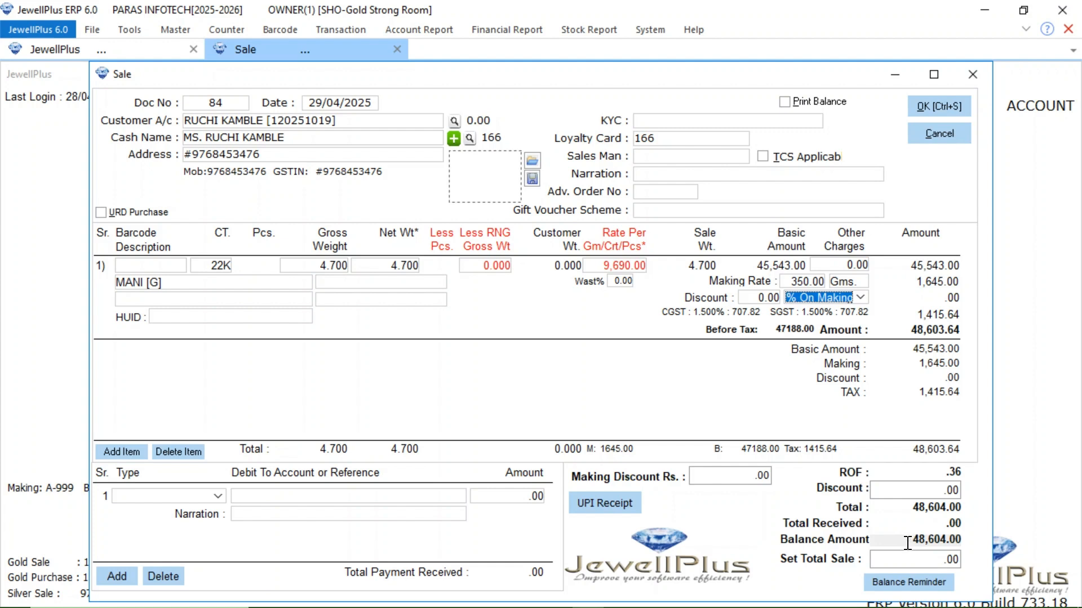
pyautogui.click(923, 492)
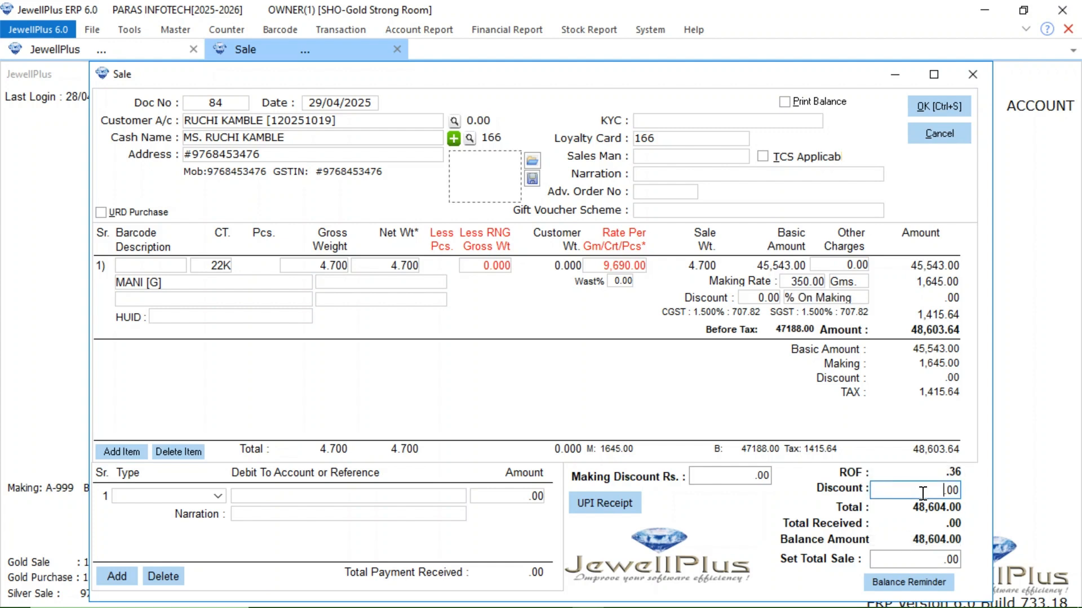
pyautogui.write('4')
# Step: Save a balance reminder with 7 credit days for this bill, and save the sale without printing the voucher
pyautogui.click(888, 586)
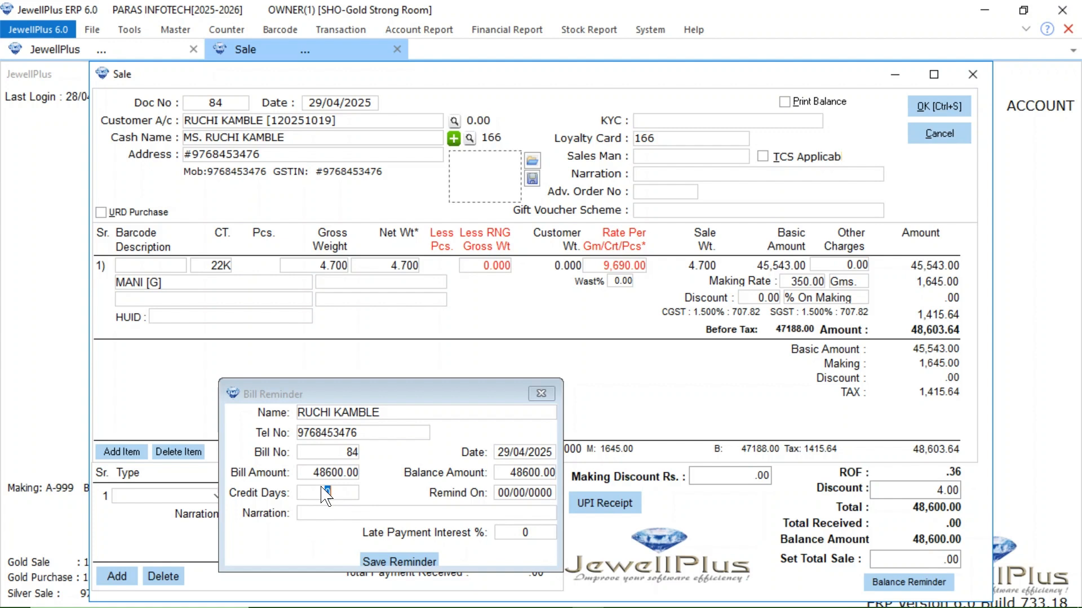
pyautogui.write('7')
pyautogui.press('Return')
pyautogui.click(469, 512)
pyautogui.click(398, 563)
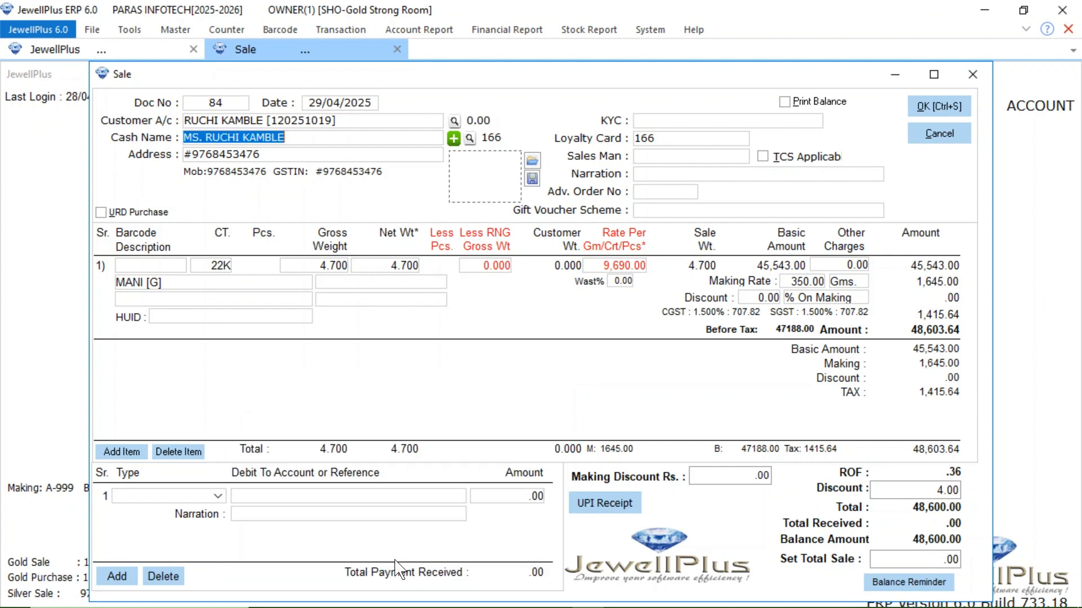
pyautogui.click(935, 104)
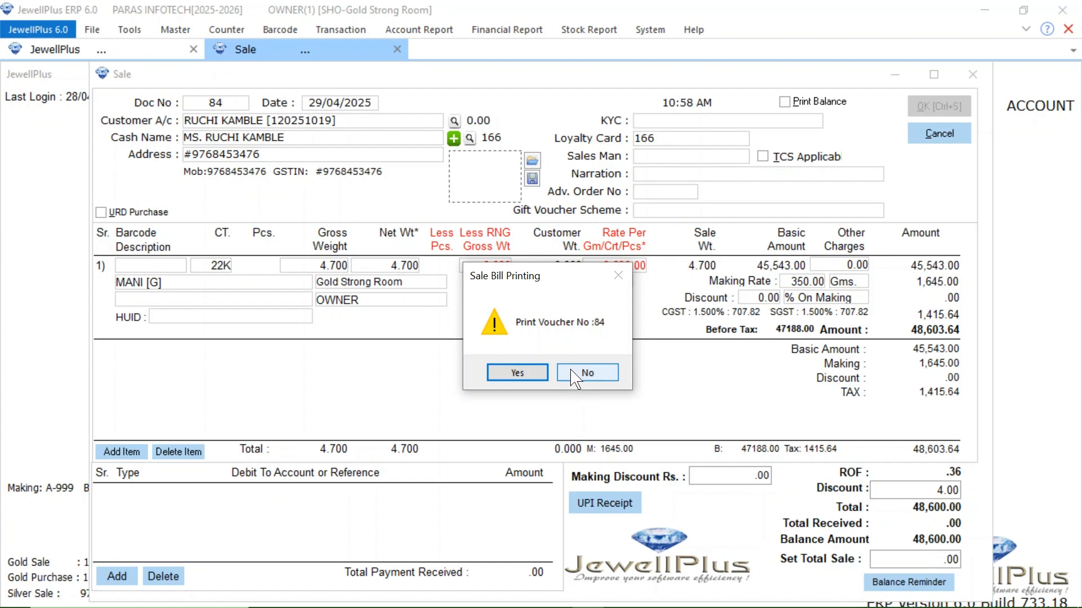
pyautogui.click(578, 373)
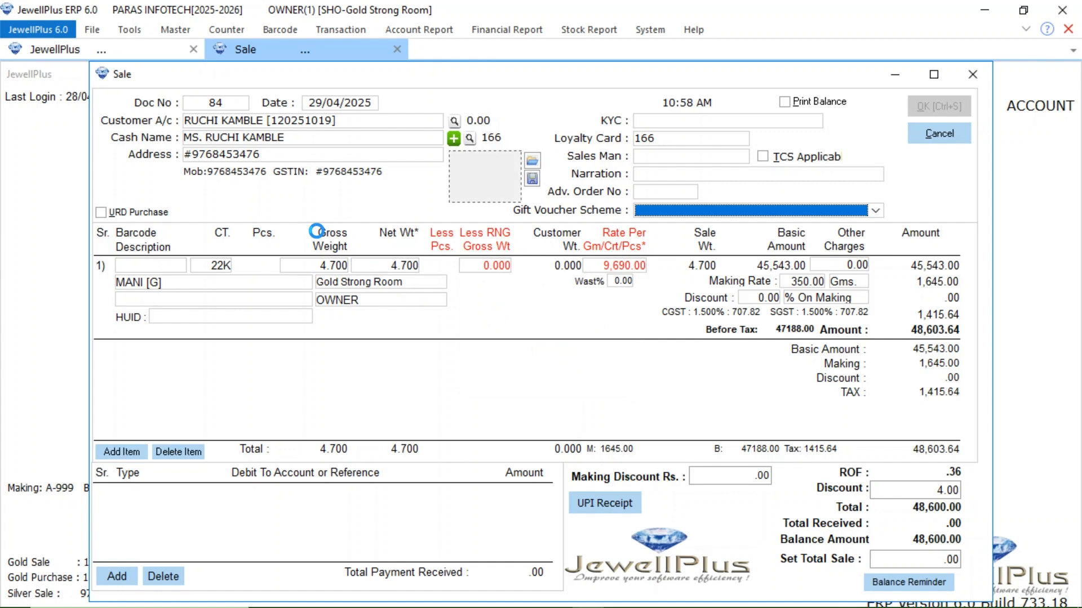
# Step: Choose the second customer's account for the new sale and pick the matching cash customer record
pyautogui.click(233, 120)
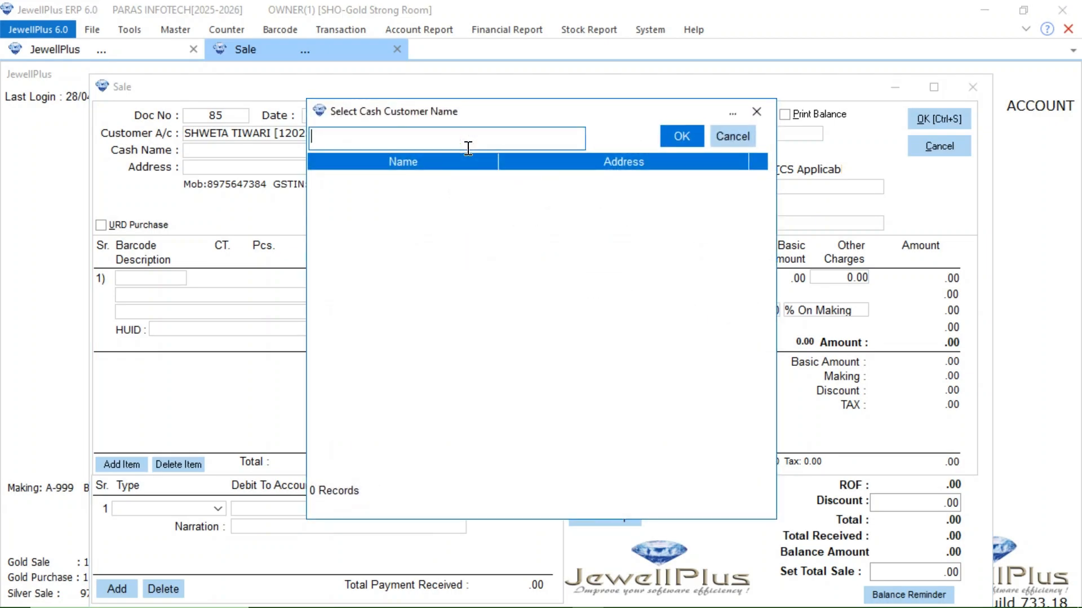
pyautogui.write('shweta')
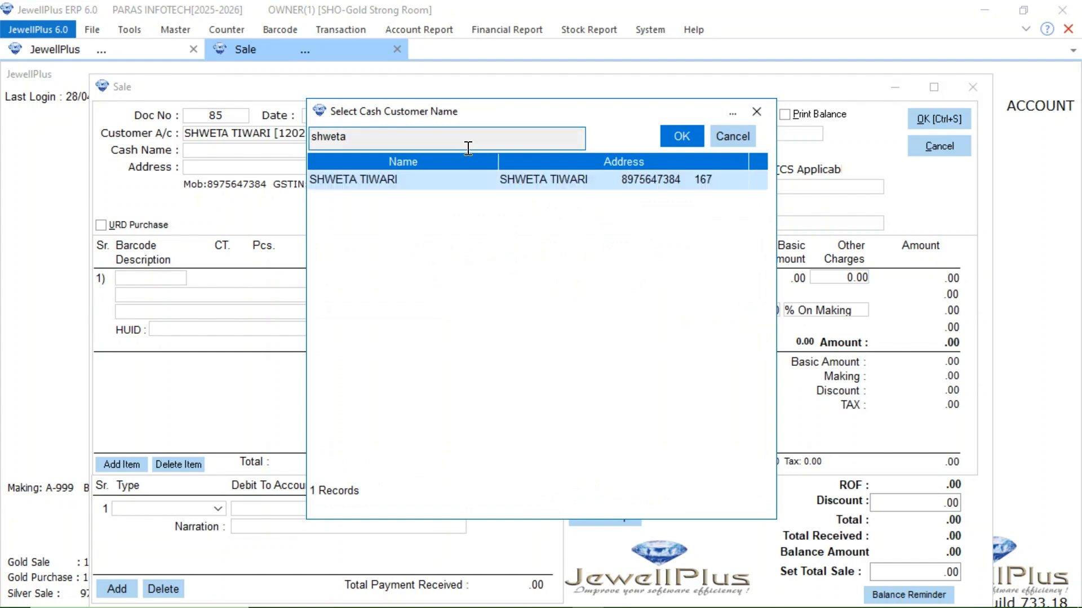
pyautogui.press('Return')
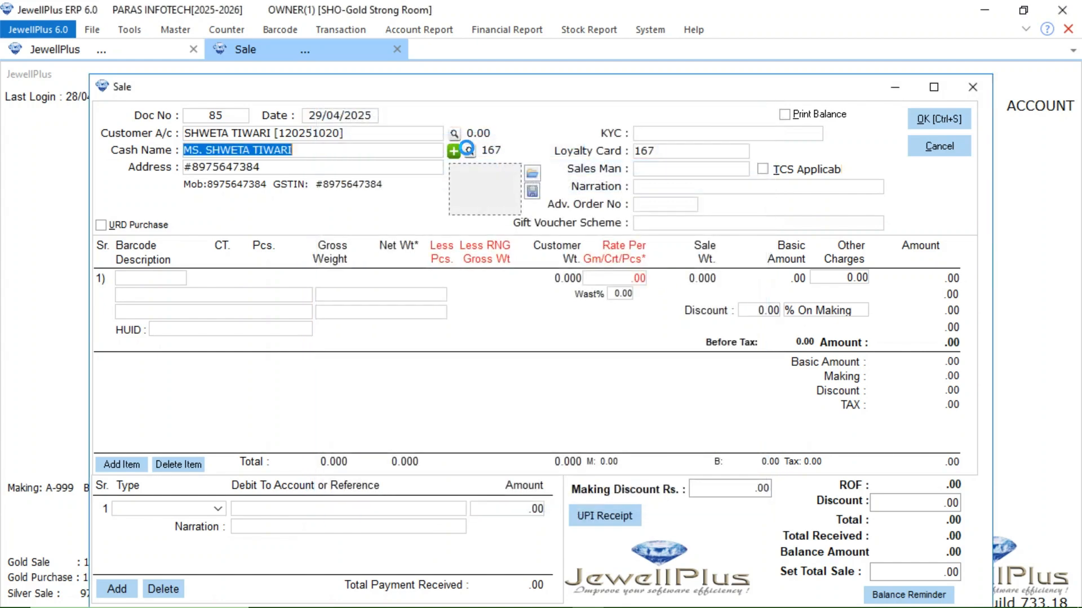
# Step: Enter the gold item MANI in 22K on the first line of the second customer's sale
pyautogui.click(141, 297)
pyautogui.write('MANI [G')
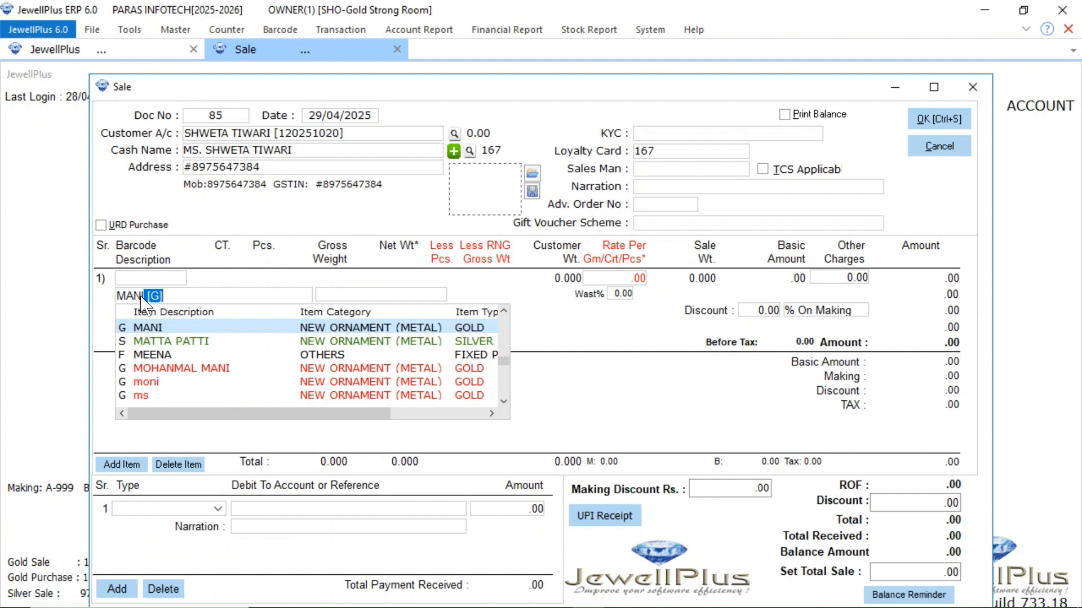
pyautogui.press('Return')
pyautogui.click(227, 285)
pyautogui.press('Down')
pyautogui.press('Down')
pyautogui.press('Return')
# Step: Set the item's gross weight to 4.300 and its making rate to 350 per gram
pyautogui.write('4.3')
pyautogui.press('Return')
pyautogui.click(788, 293)
pyautogui.write('35')
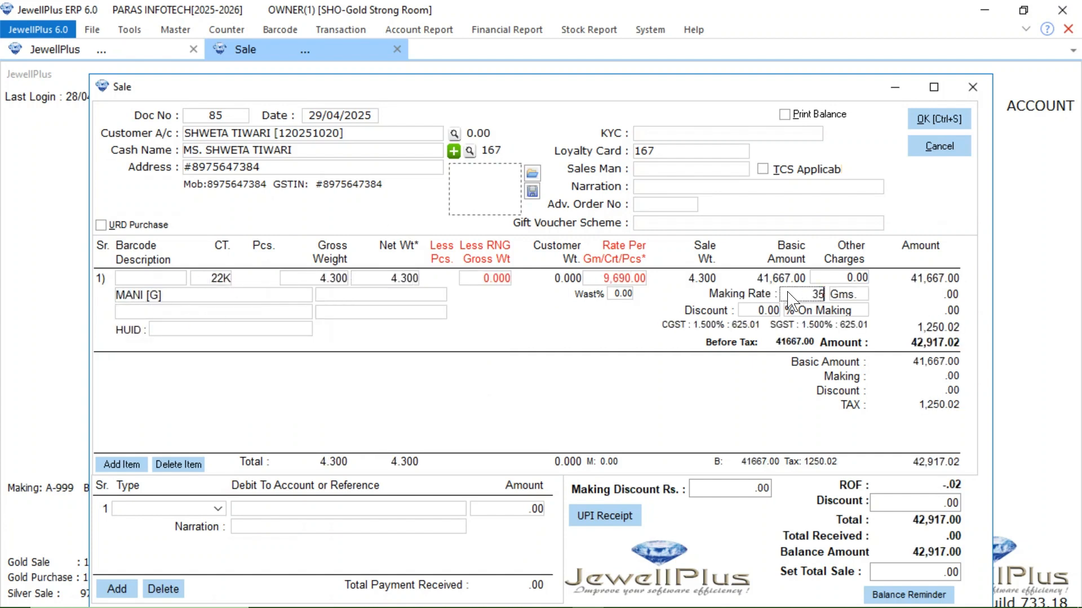
pyautogui.write('0')
pyautogui.press('Return')
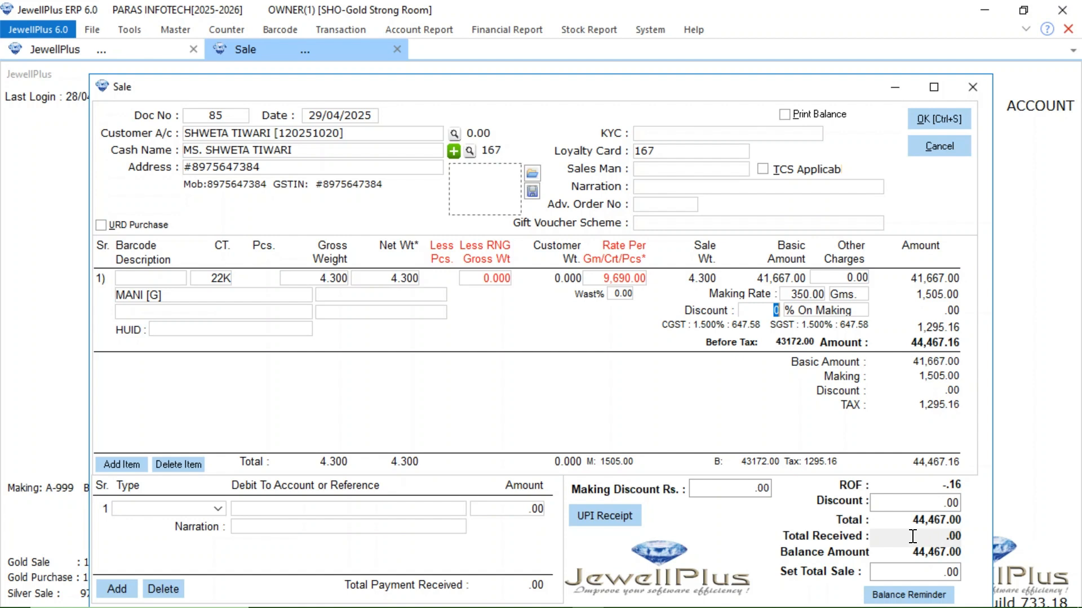
# Step: Set the bill discount to 7 and record a Cash Jama payment of 20,000 against the bill
pyautogui.click(920, 503)
pyautogui.write('7')
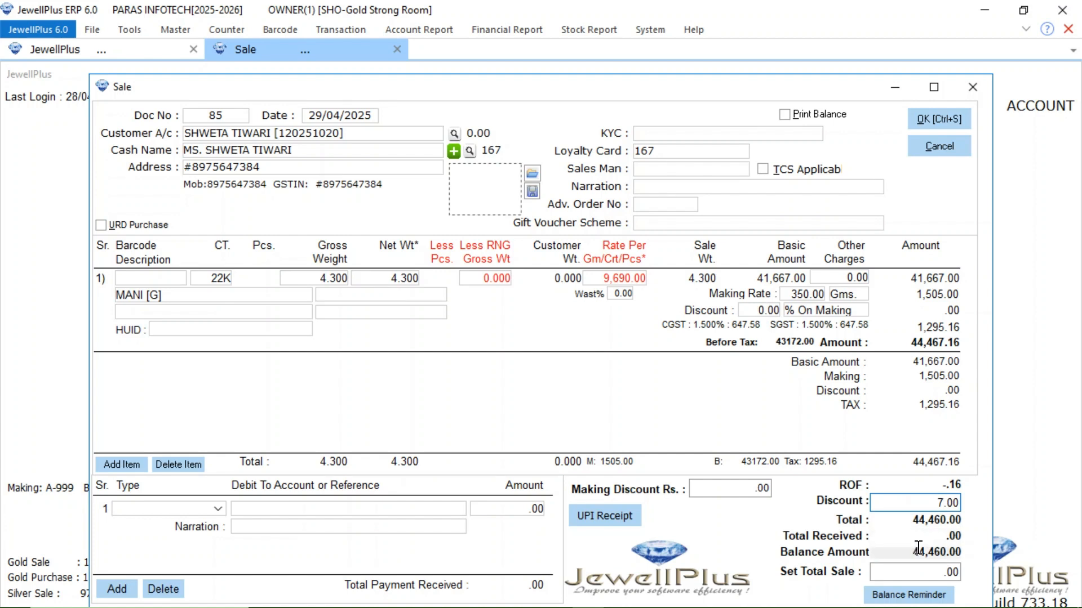
pyautogui.click(218, 509)
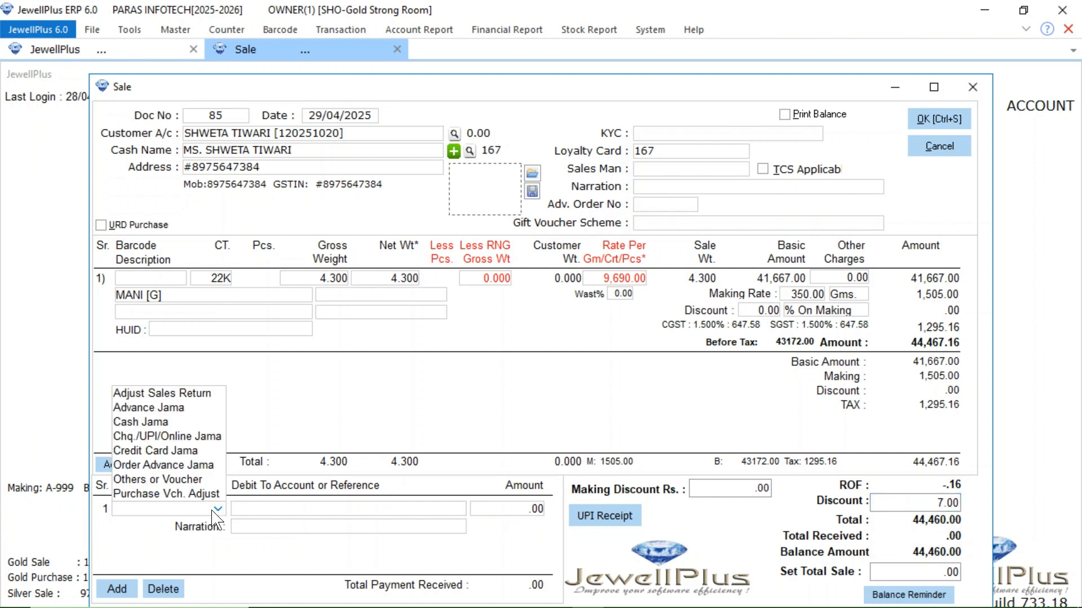
pyautogui.click(172, 423)
pyautogui.click(509, 510)
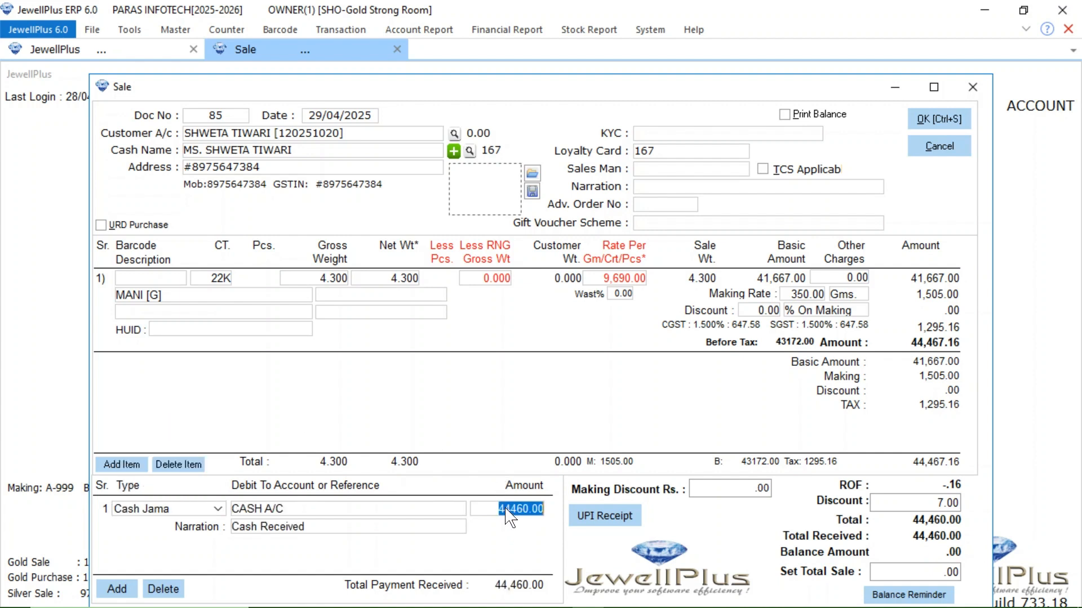
pyautogui.write('20000')
pyautogui.press('Return')
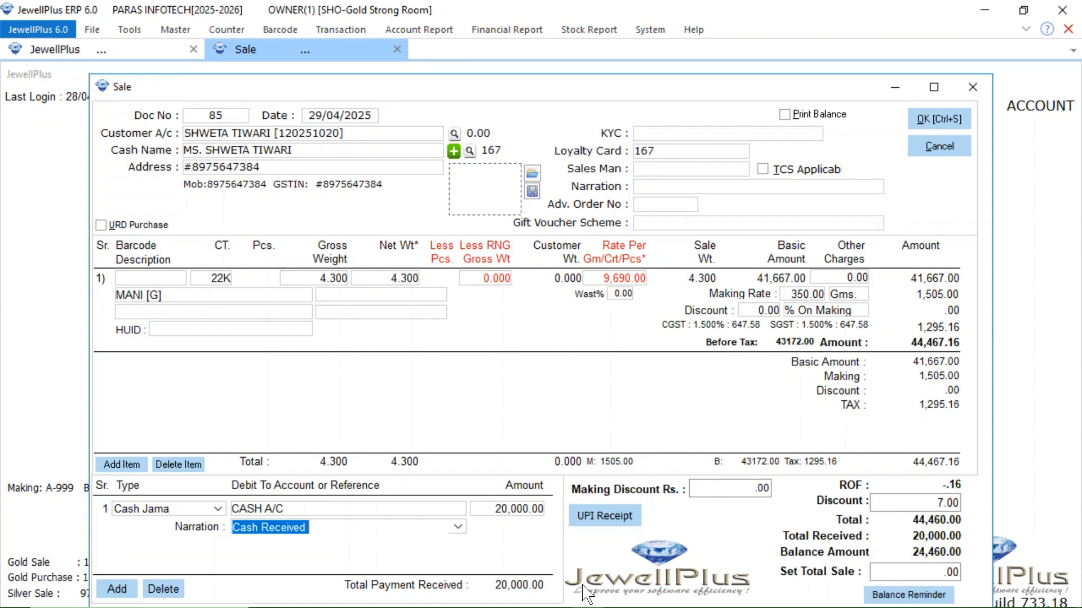
# Step: Save a balance reminder with 30 credit days for the remaining amount, and save the sale without printing it
pyautogui.click(920, 596)
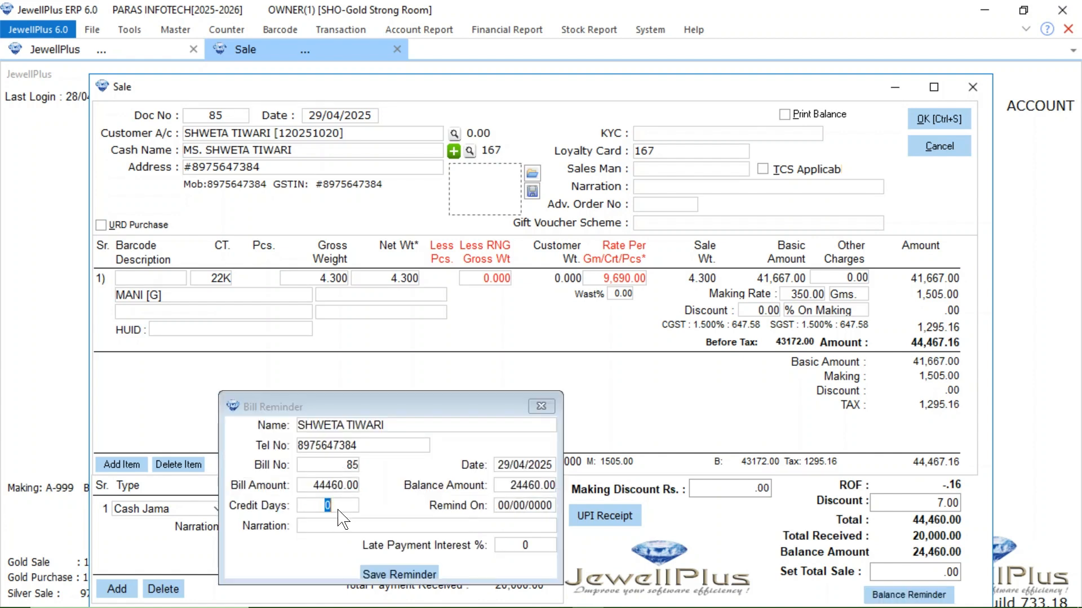
pyautogui.write('30')
pyautogui.press('Tab')
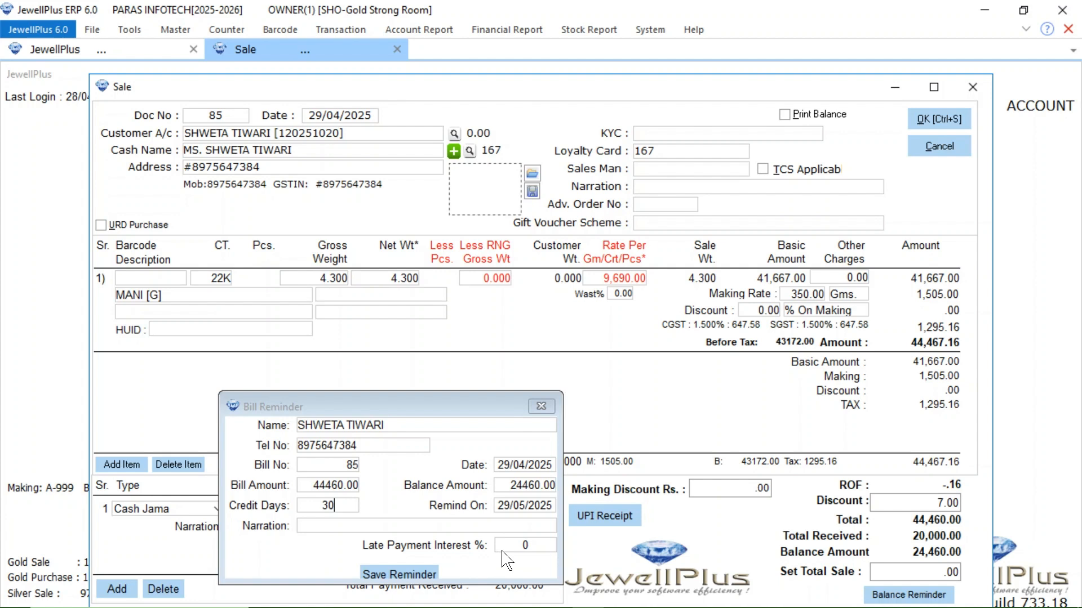
pyautogui.click(401, 574)
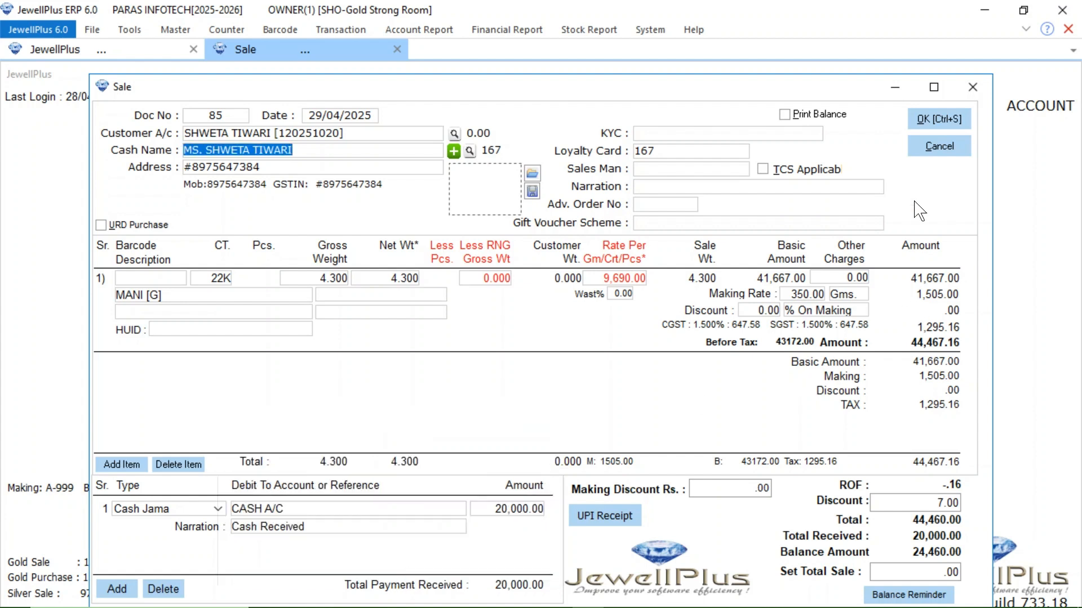
pyautogui.click(929, 122)
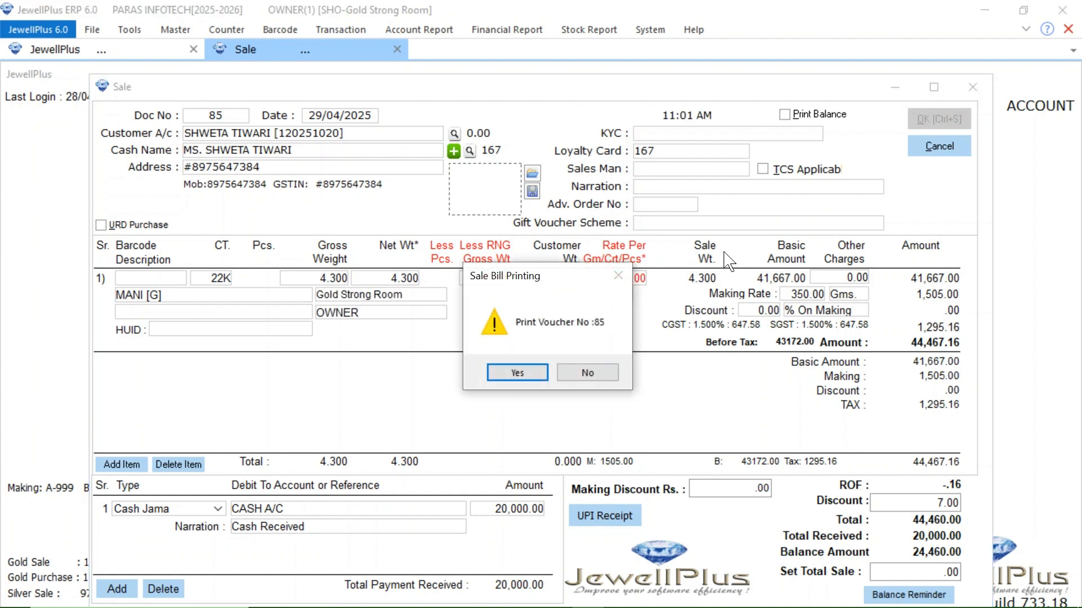
pyautogui.click(585, 374)
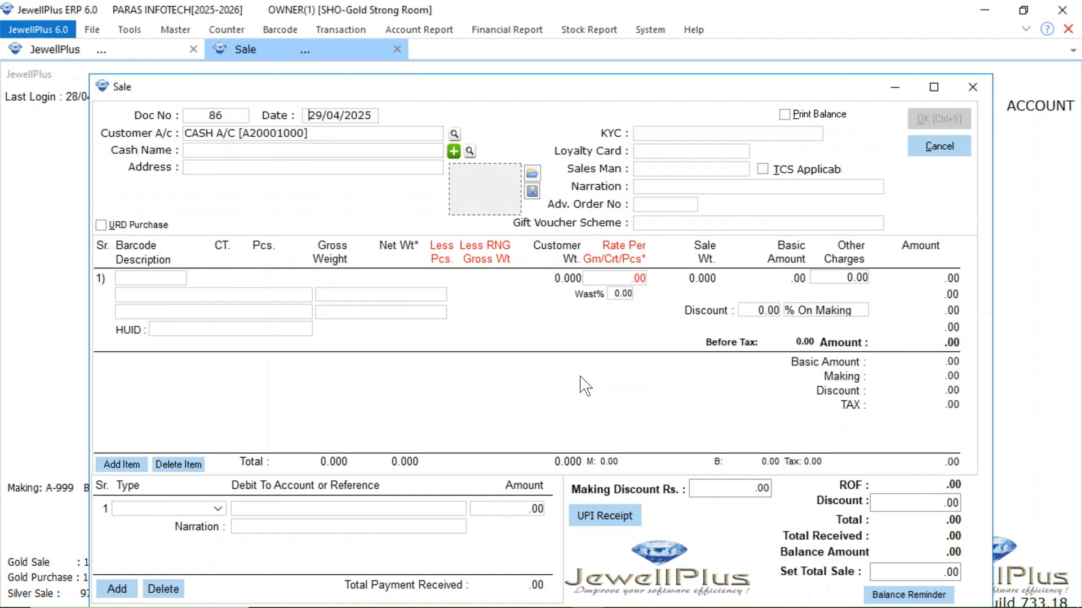
# Step: Close the Sale form, open the Bill Reminder report and select the reminder due on 29/04/2025
pyautogui.click(971, 87)
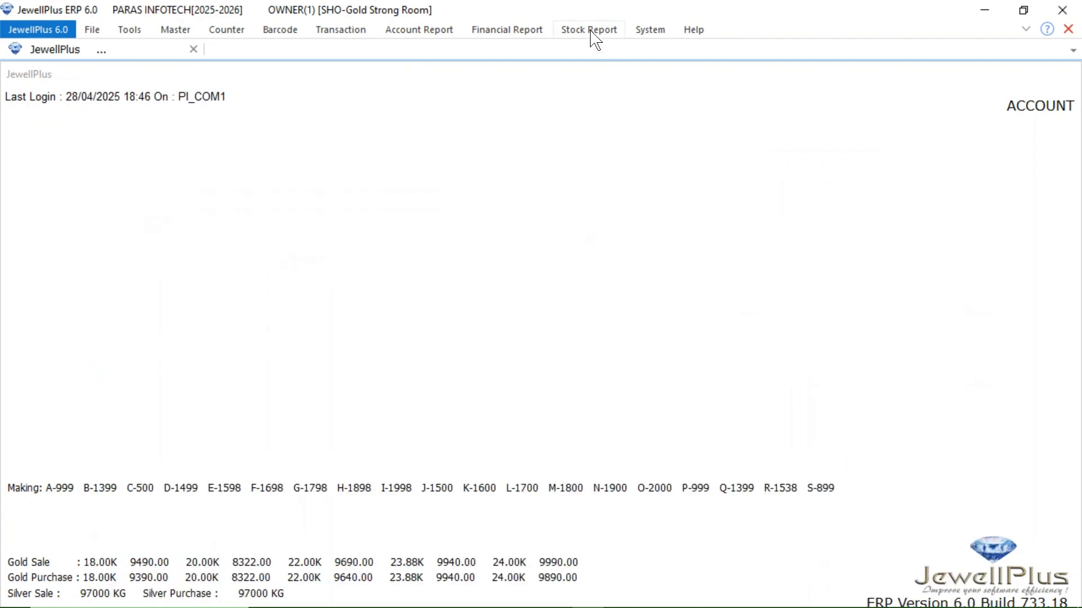
pyautogui.click(590, 30)
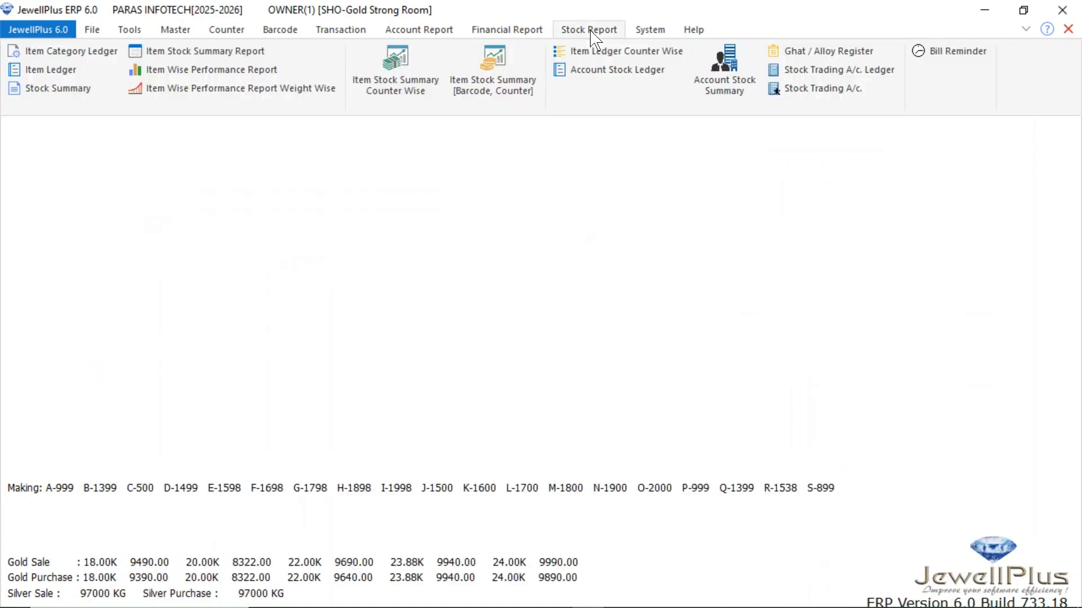
pyautogui.click(967, 61)
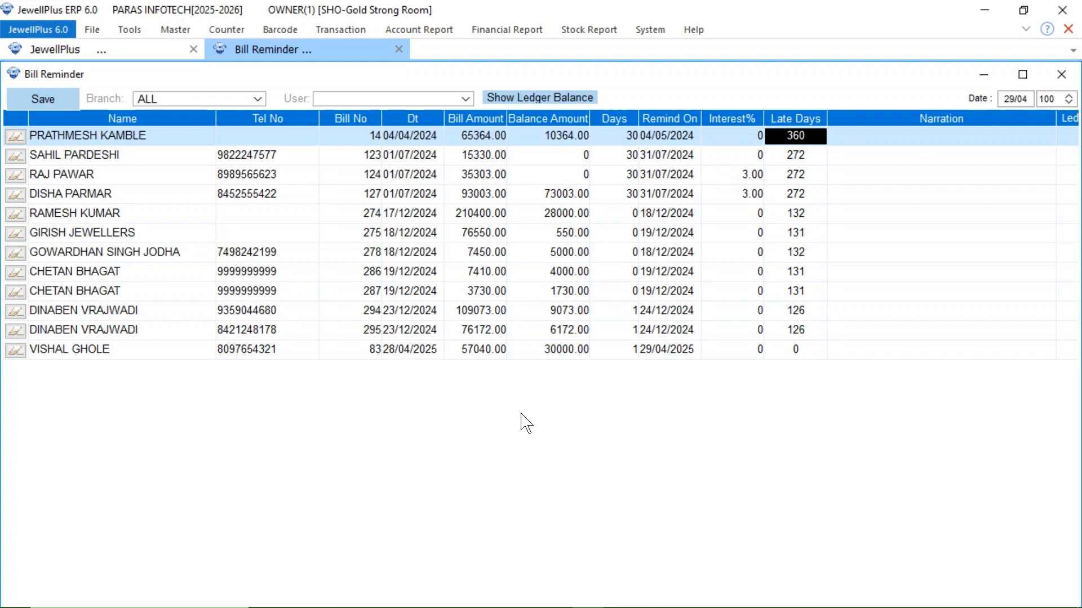
pyautogui.click(125, 350)
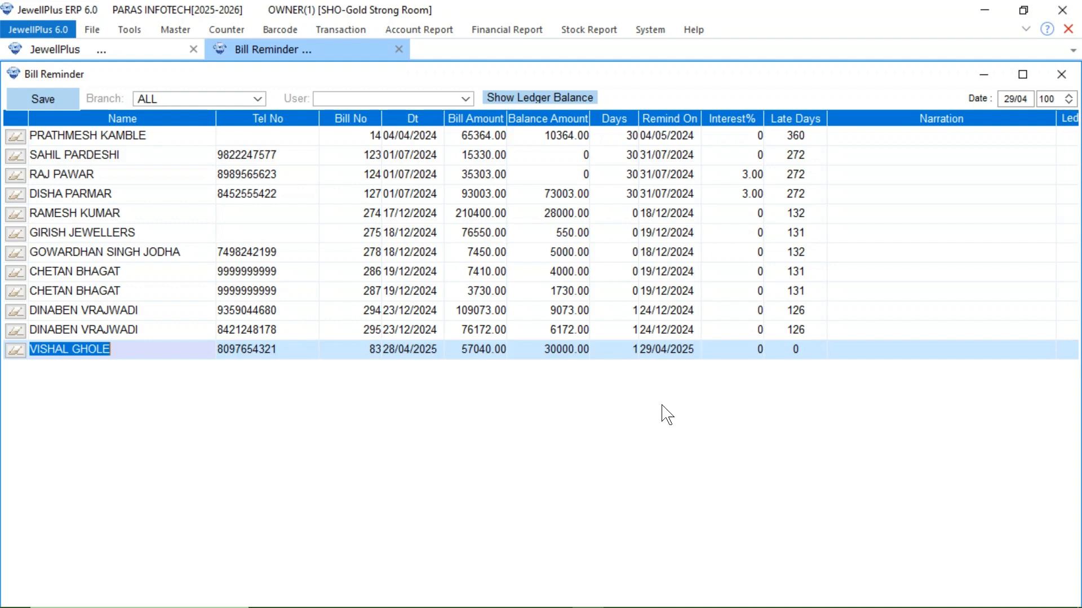
# Step: Set the Bill Reminder report's date to 10/05 to list the reminders due up to that day
pyautogui.click(1004, 98)
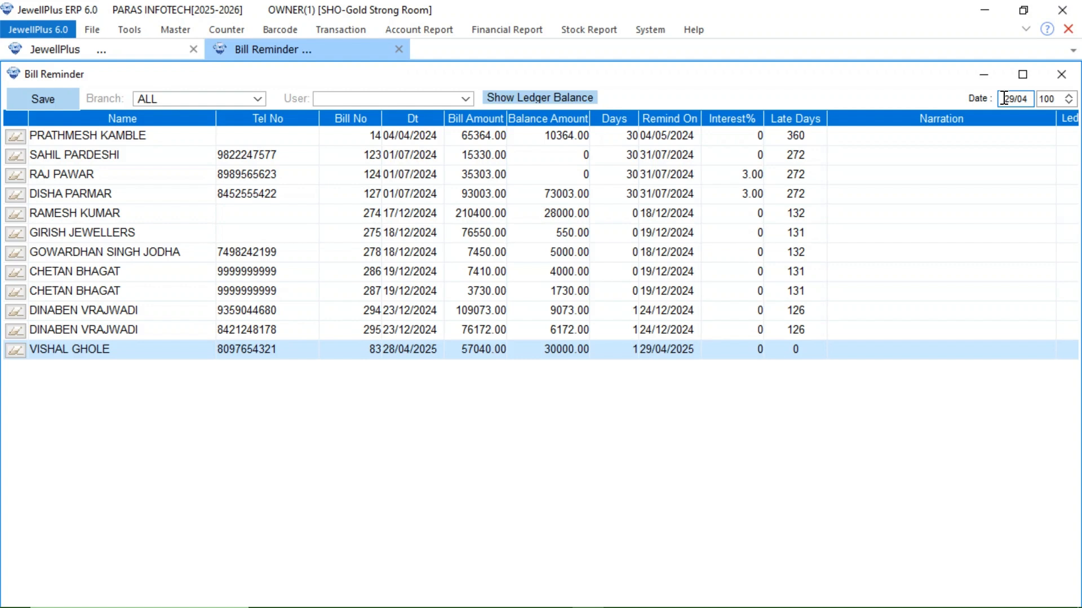
pyautogui.write('10/05')
pyautogui.press('Return')
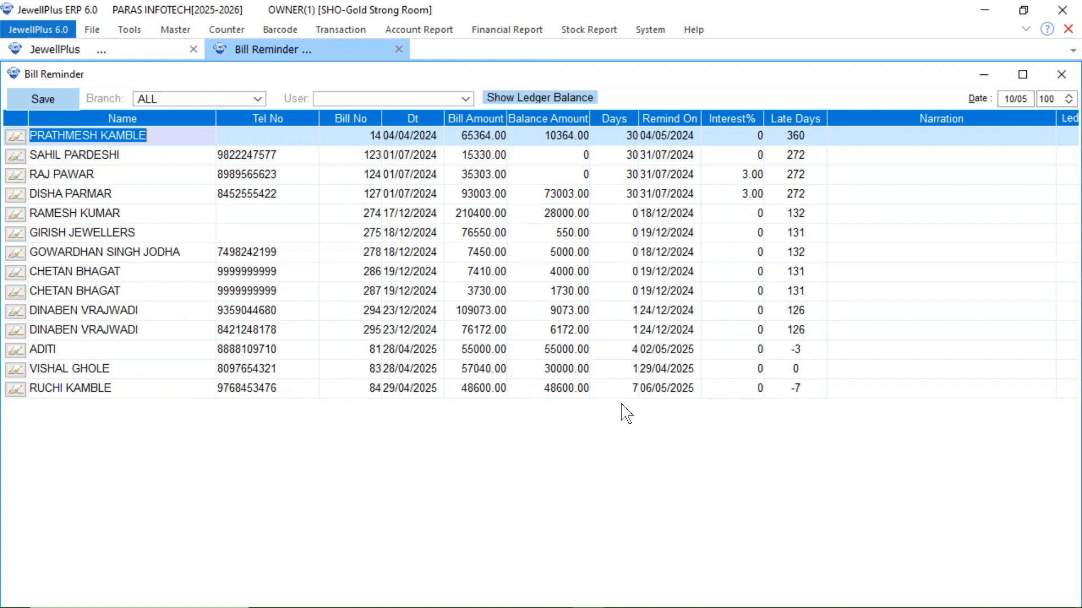
# Step: Set the balance amount of the reminder with 7 credit days to 30000 and save the Bill Reminder changes
pyautogui.click(558, 396)
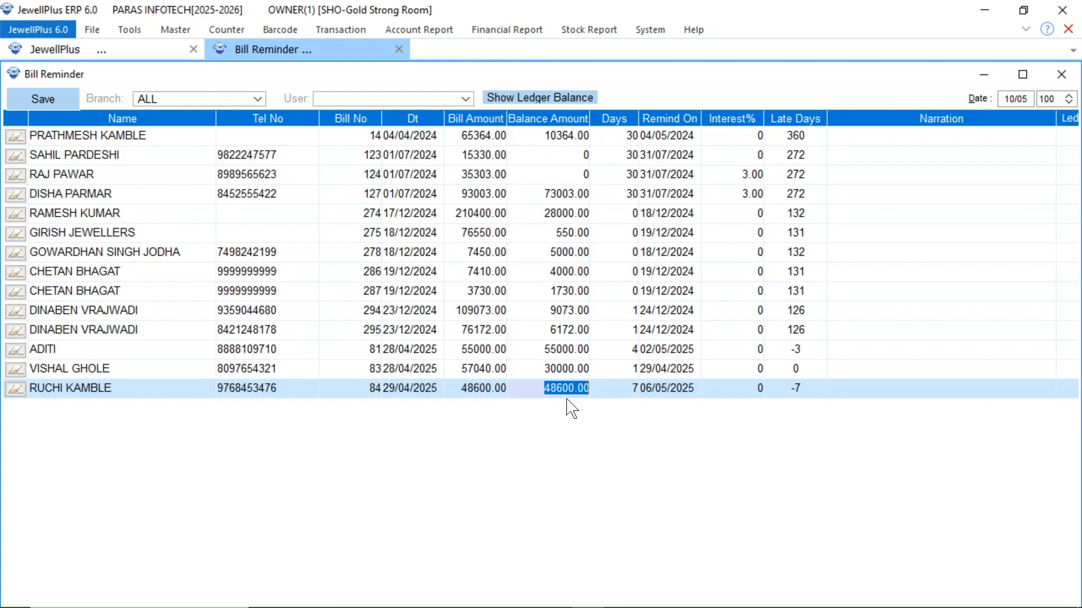
pyautogui.write('30')
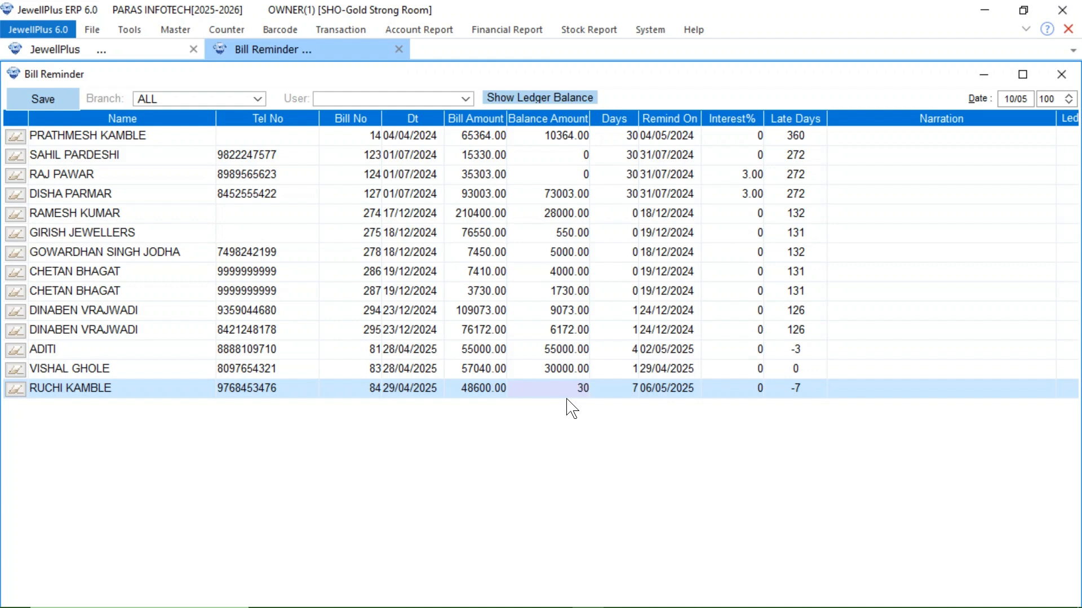
pyautogui.write('000')
pyautogui.press('Return')
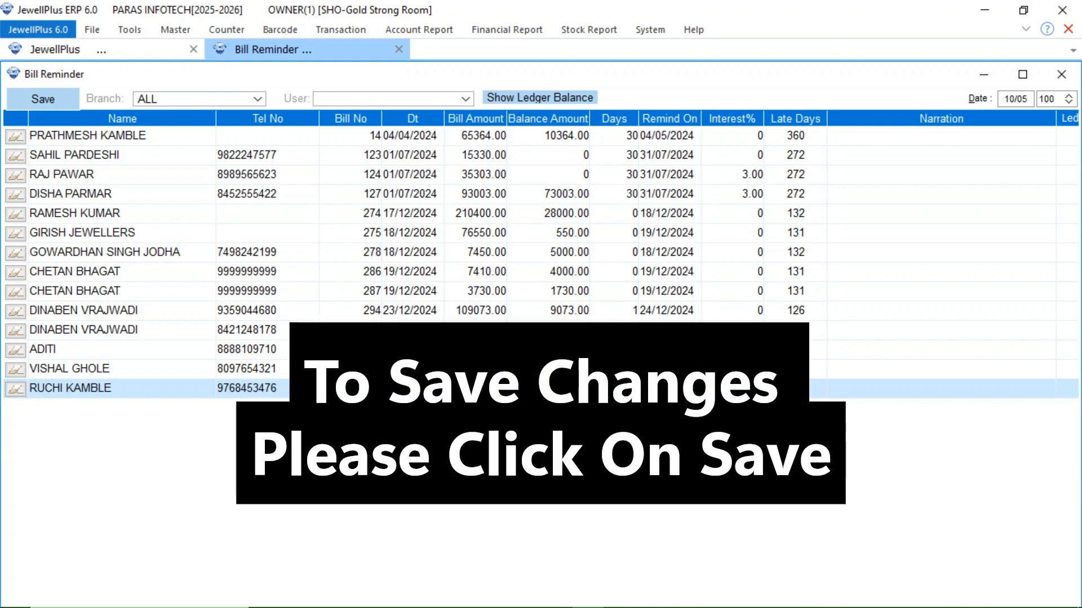
pyautogui.click(40, 97)
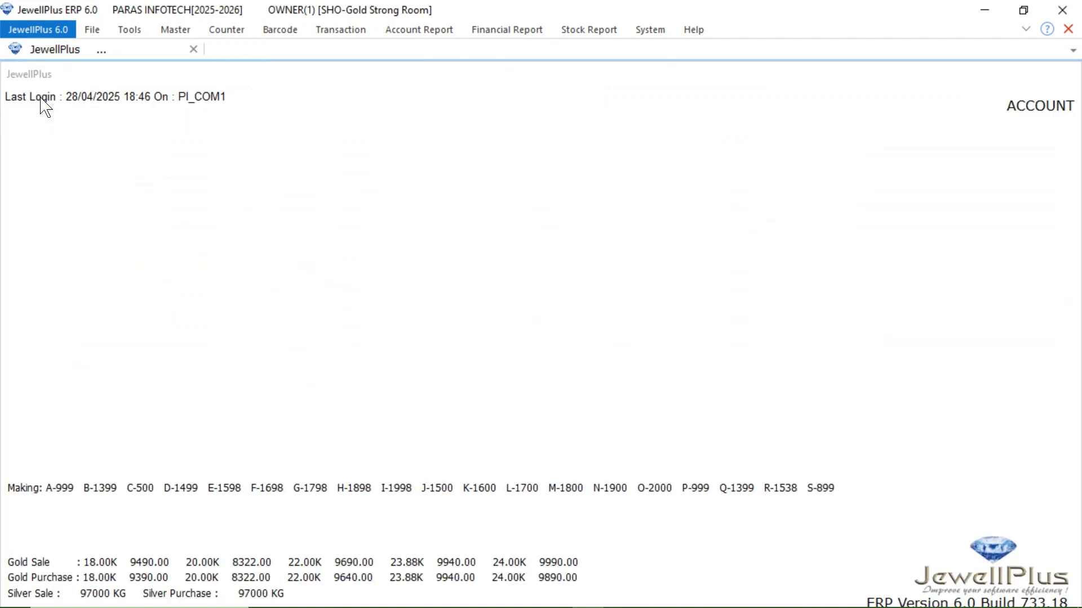
# Step: Start a Cash and Bank transaction of type Bank on the AXIX BANK account
pyautogui.click(340, 33)
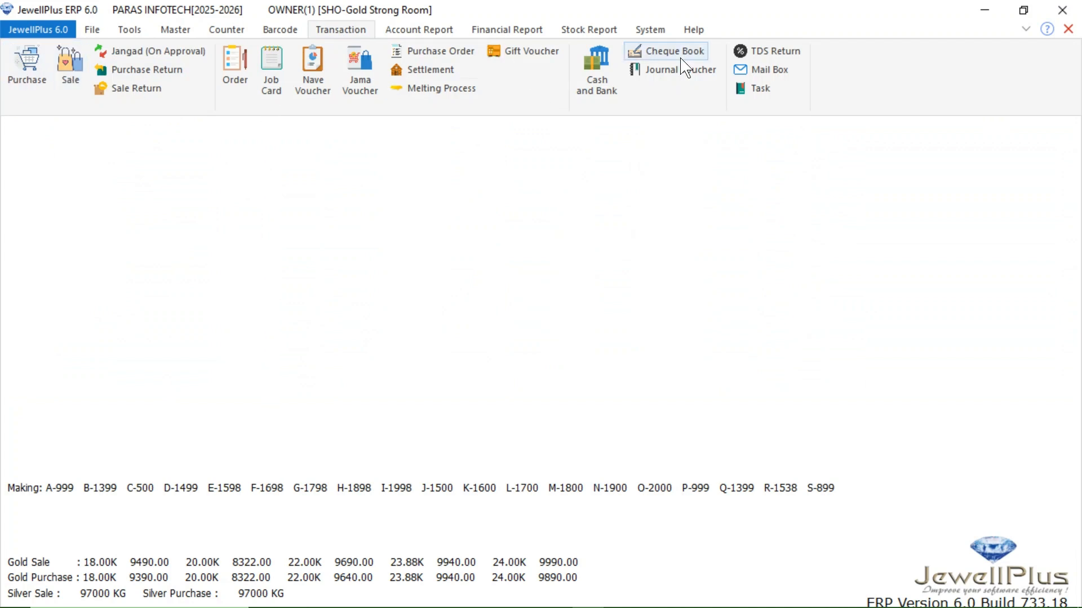
pyautogui.click(597, 95)
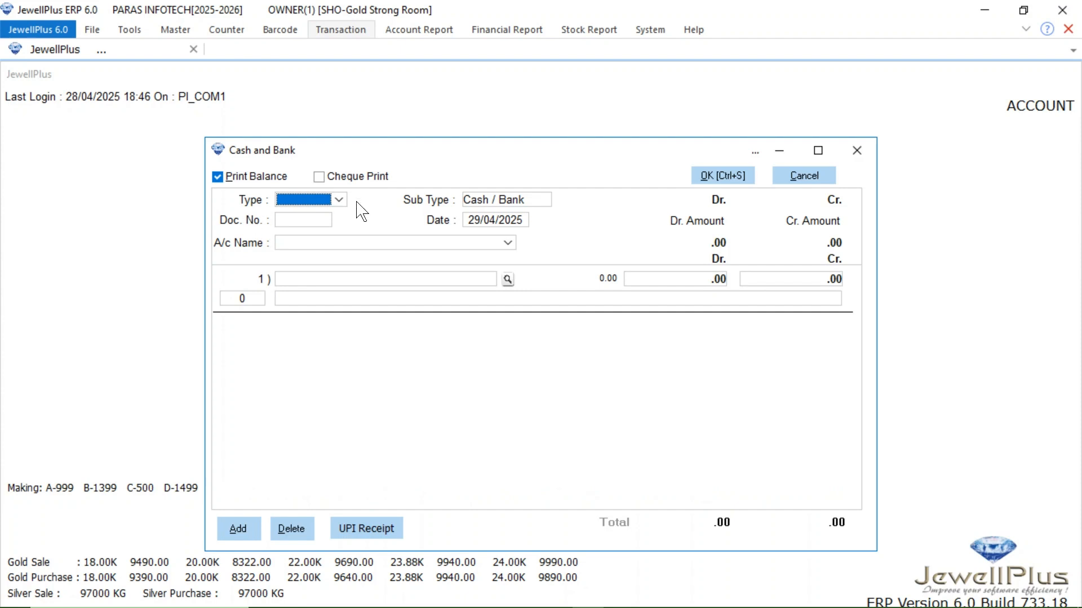
pyautogui.click(338, 201)
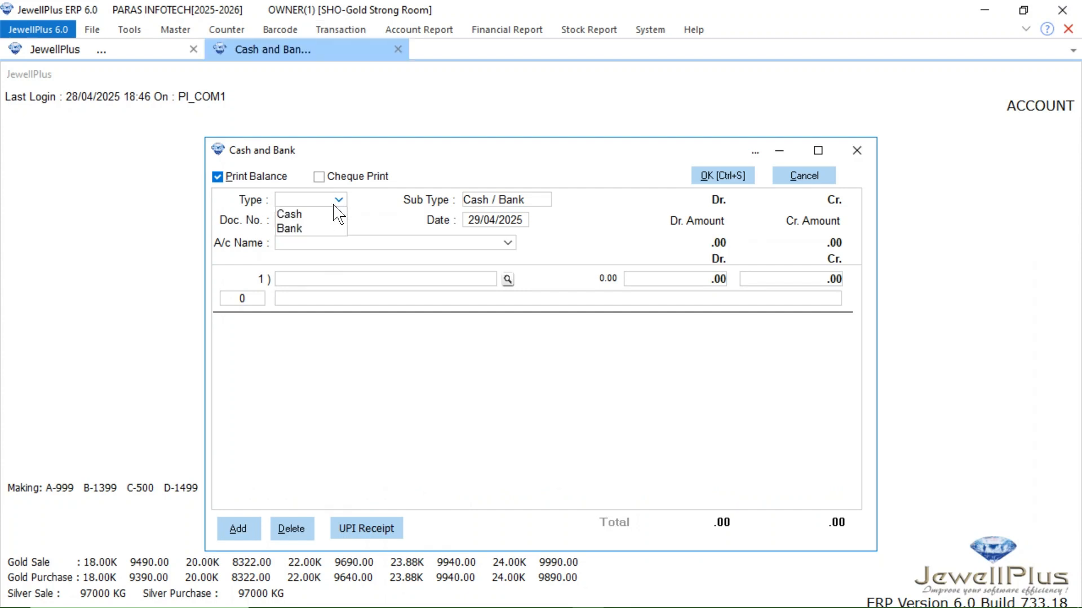
pyautogui.click(285, 228)
pyautogui.click(294, 245)
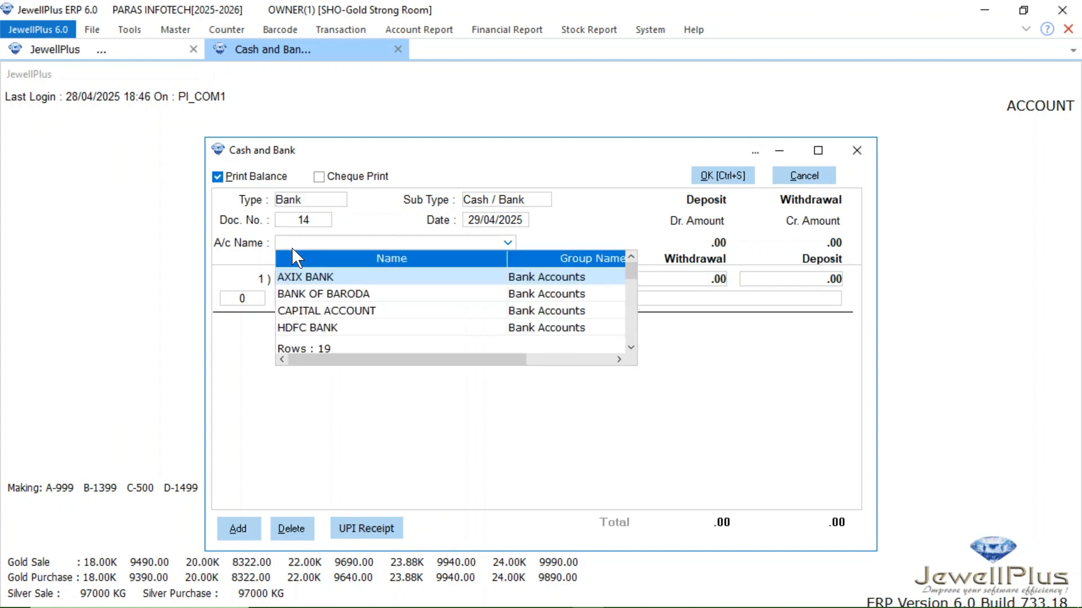
pyautogui.click(307, 277)
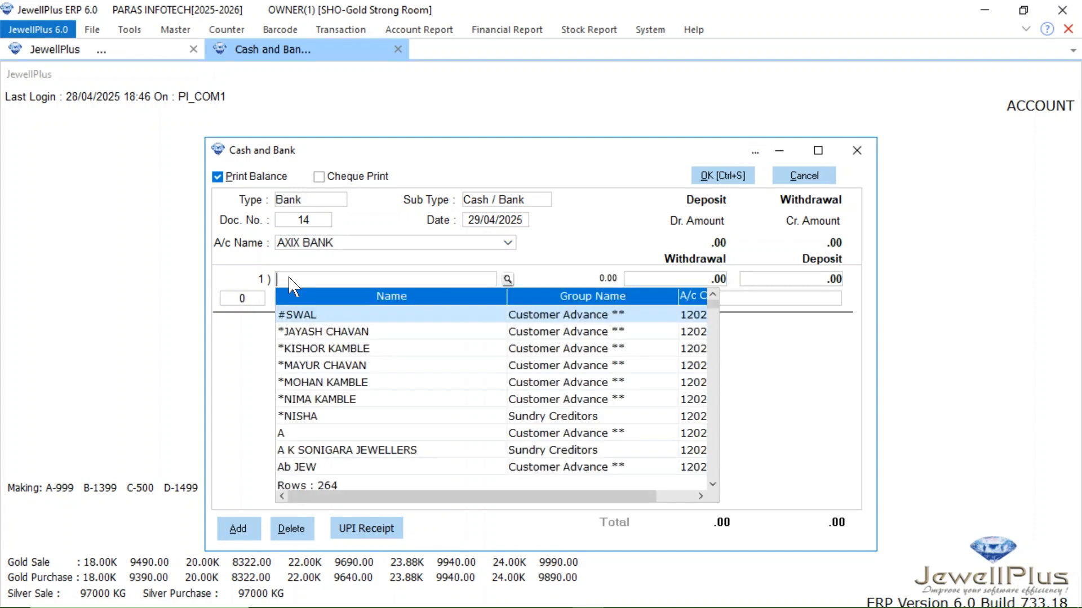
# Step: Enter the first credit-sale customer's account on line 1 with a deposit of 18600
pyautogui.write('RUCH')
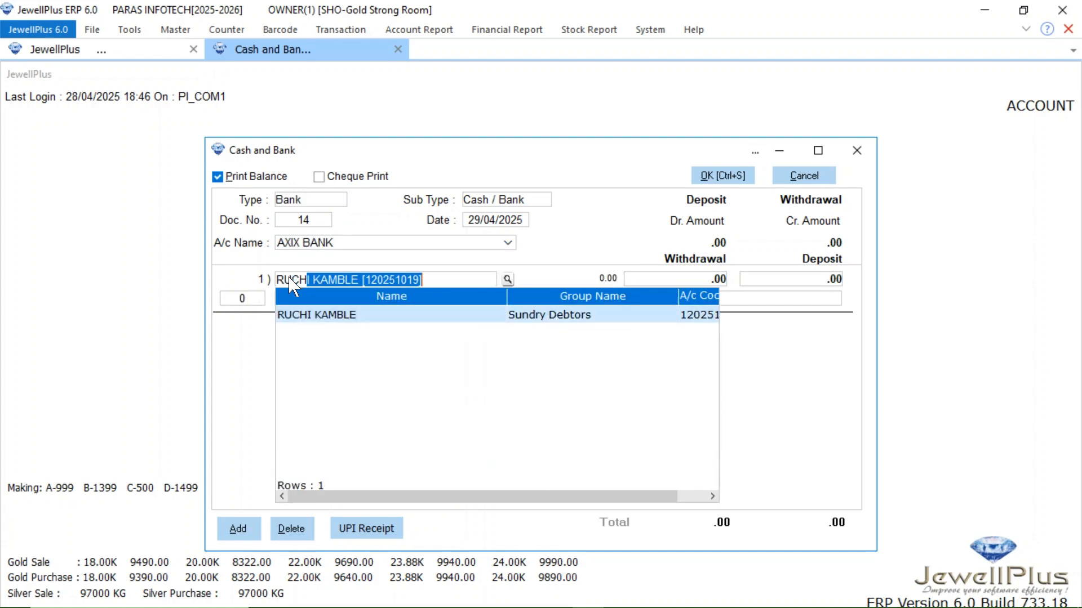
pyautogui.write('I')
pyautogui.press('Return')
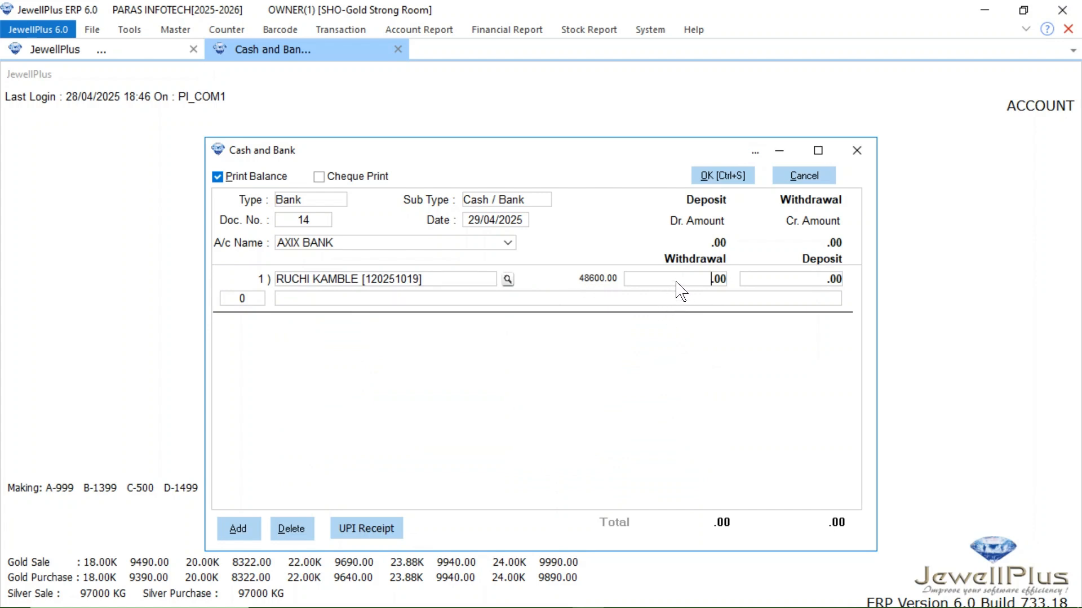
pyautogui.click(807, 280)
pyautogui.write('18600')
pyautogui.press('Return')
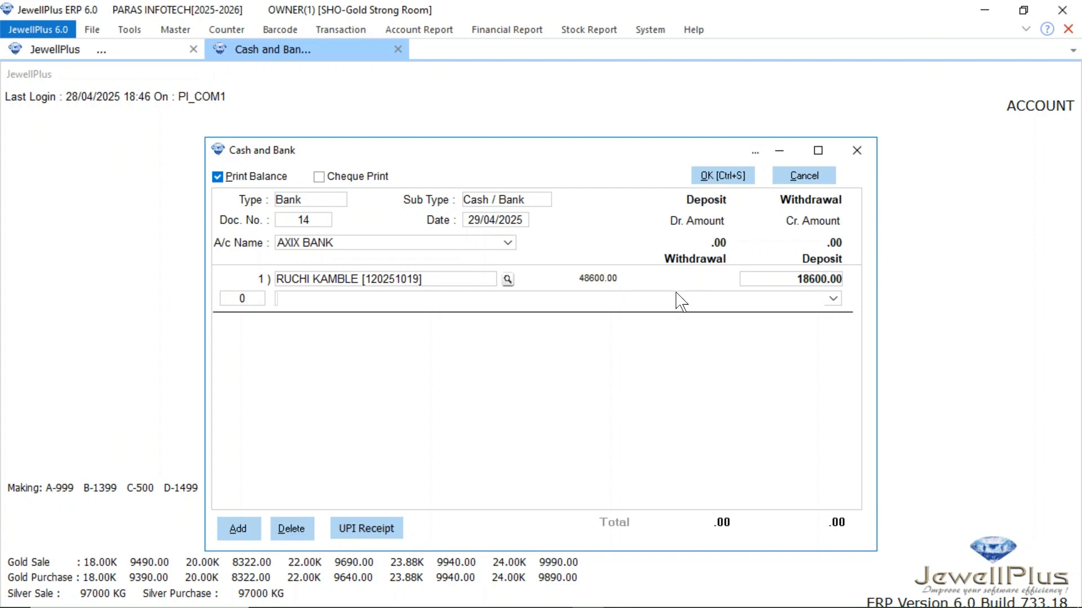
# Step: Enter the narration "PART PAYMENT RECIVED OF BILL NO:84" and save the bank voucher without printing it
pyautogui.write('PART PAYMEN')
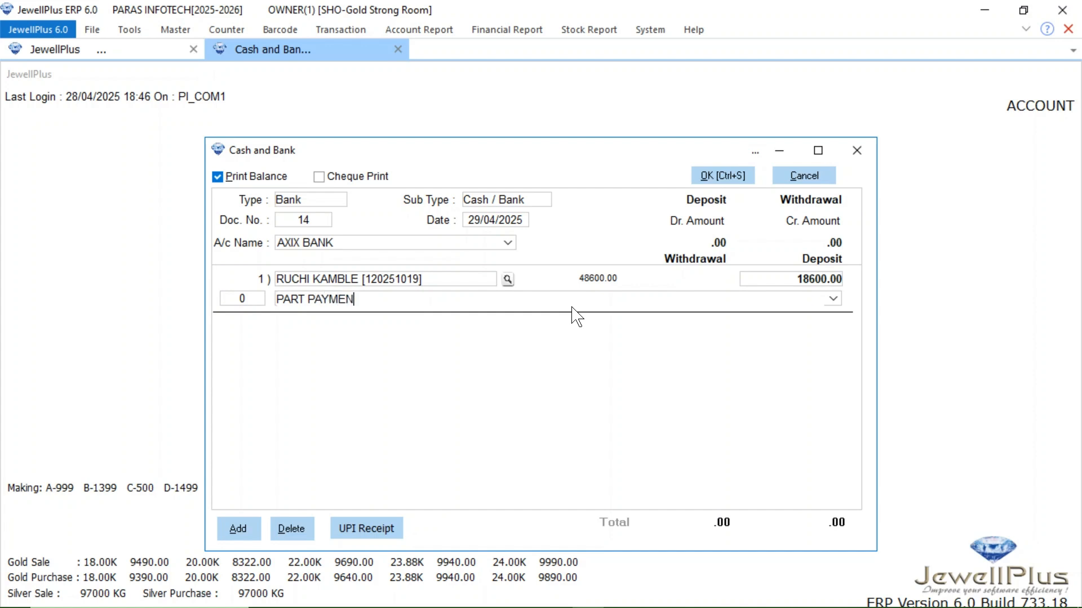
pyautogui.write('T RECIVED OF BILL NO:')
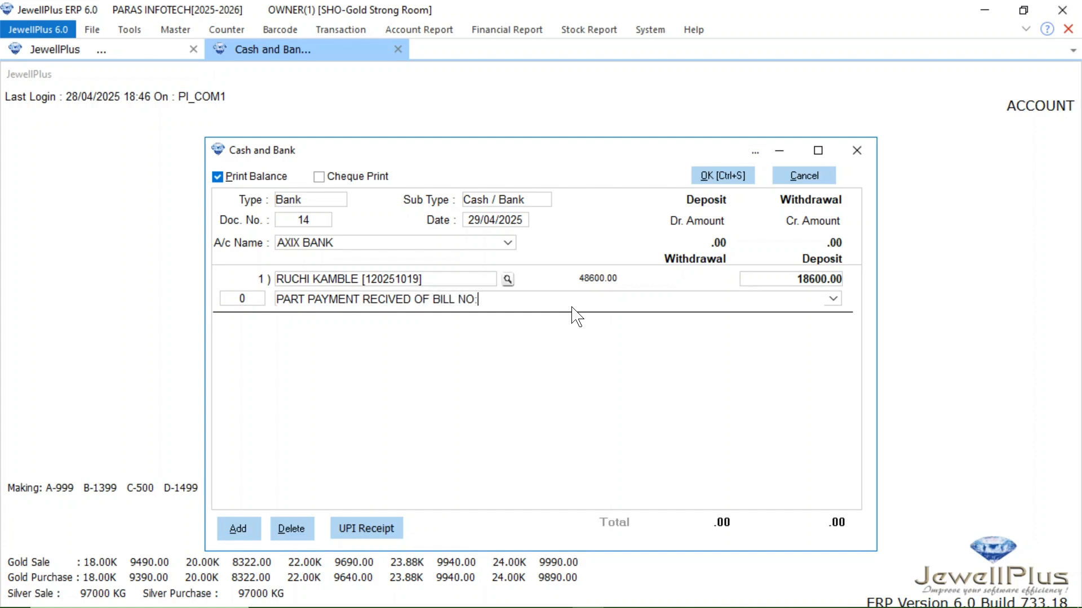
pyautogui.write('84')
pyautogui.click(722, 176)
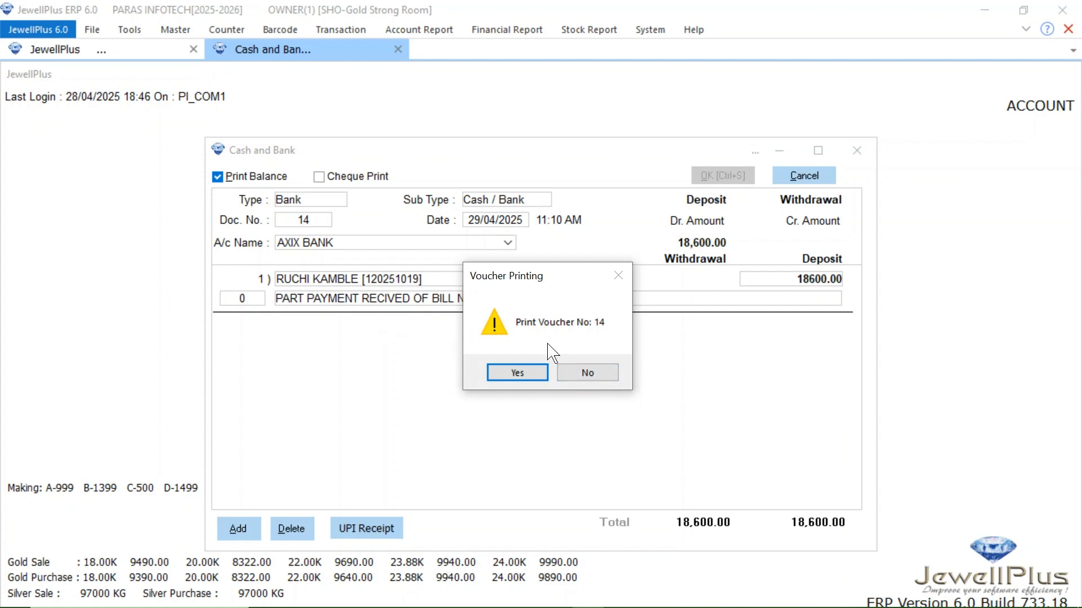
pyautogui.click(584, 375)
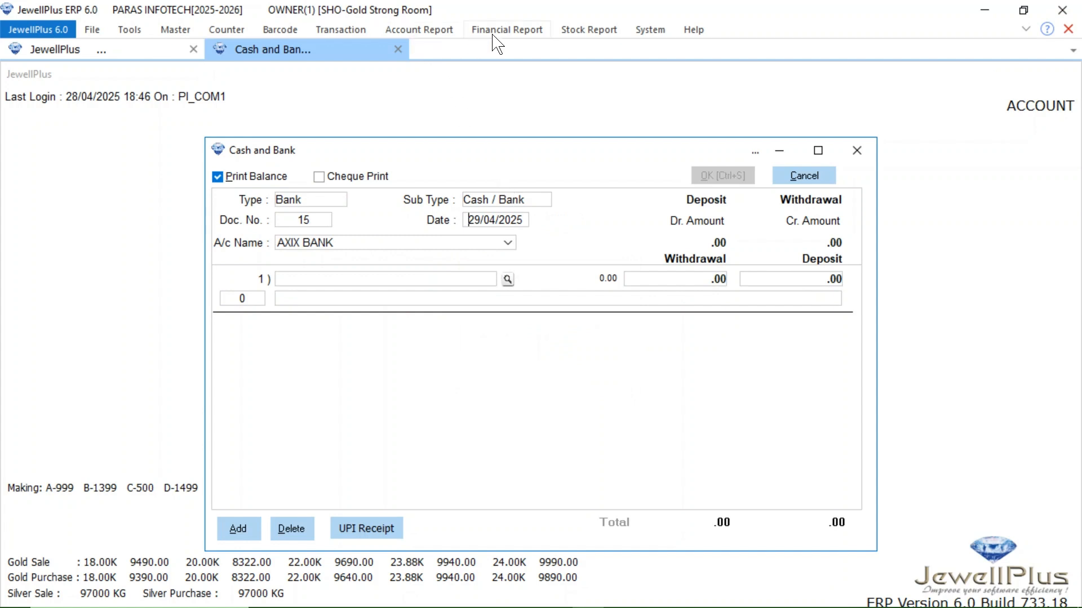
# Step: Open the paying customer's General Ledger and examine the sale and bank receipt entries
pyautogui.hotkey('ctrl', 'g')
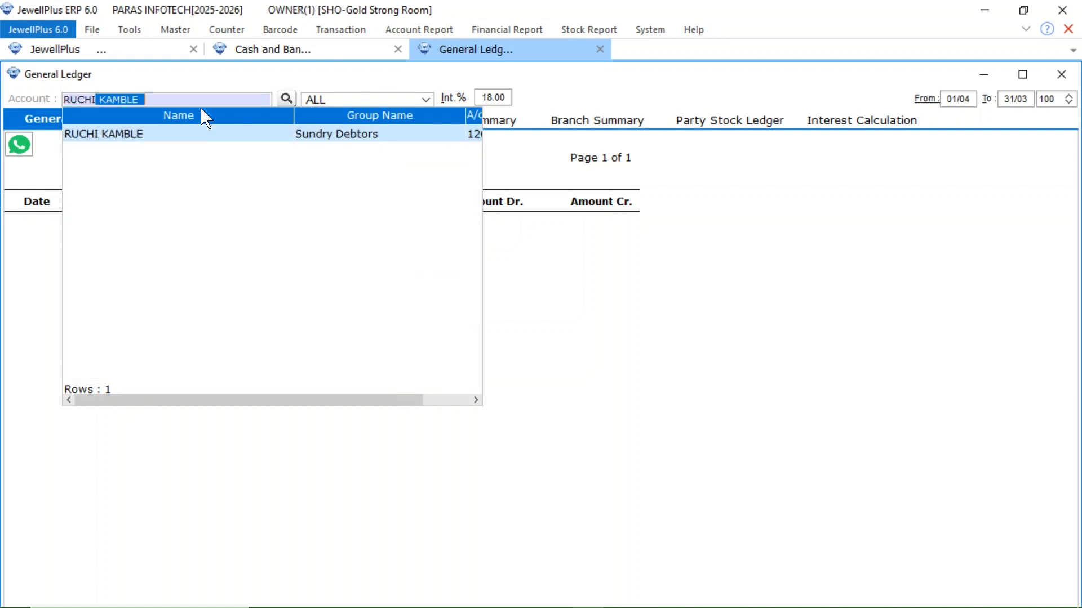
pyautogui.press('Return')
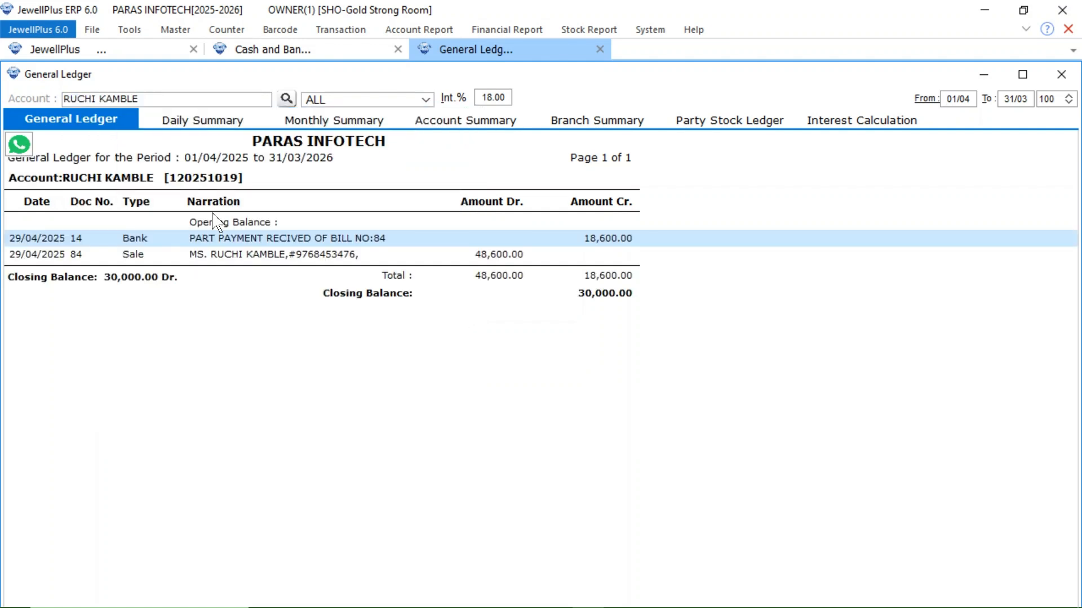
pyautogui.click(124, 256)
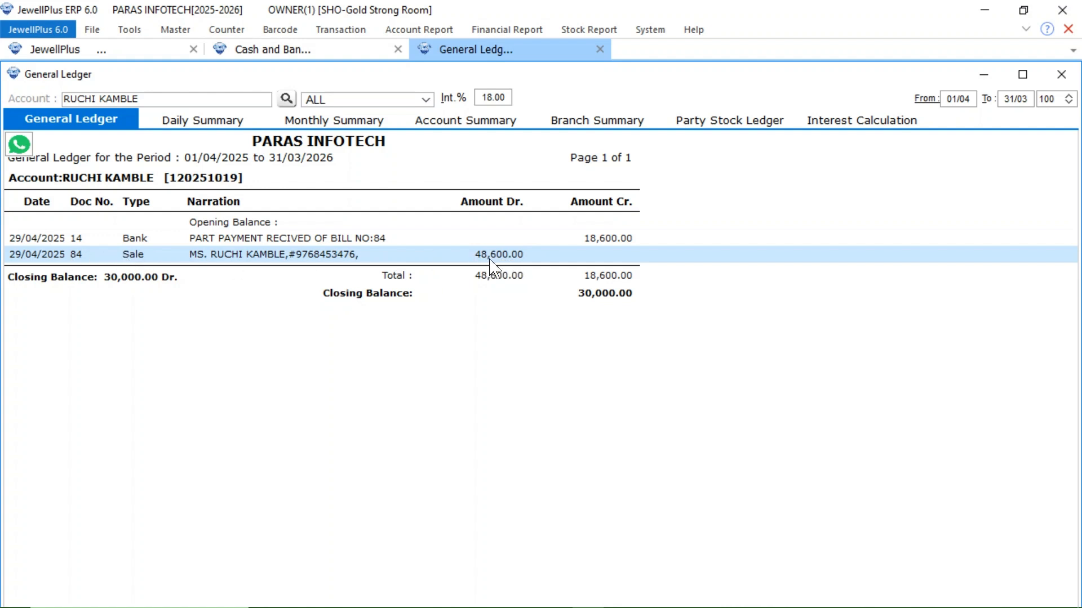
pyautogui.click(372, 241)
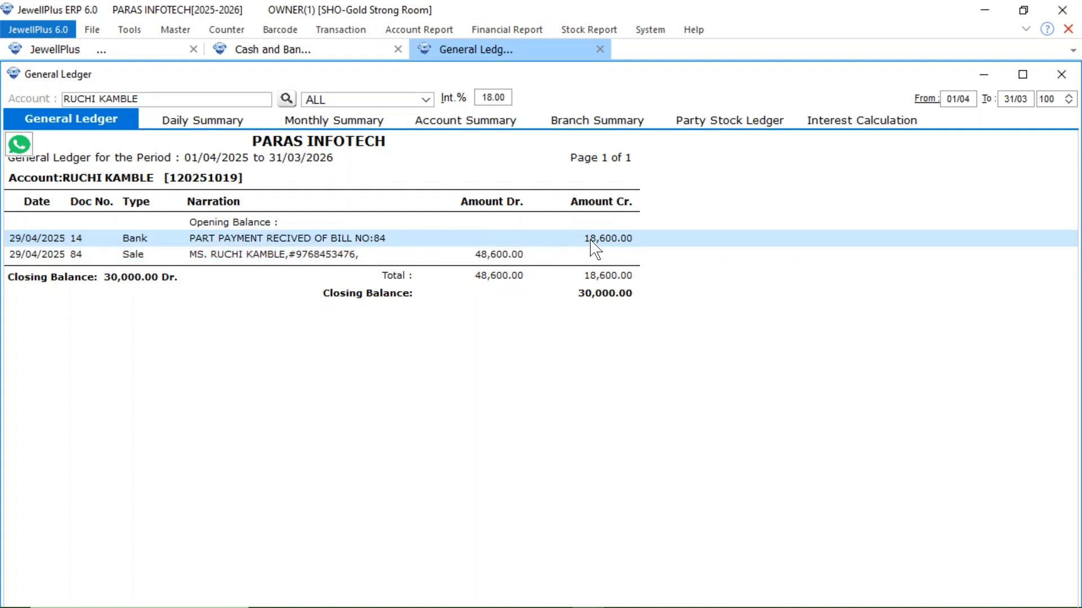